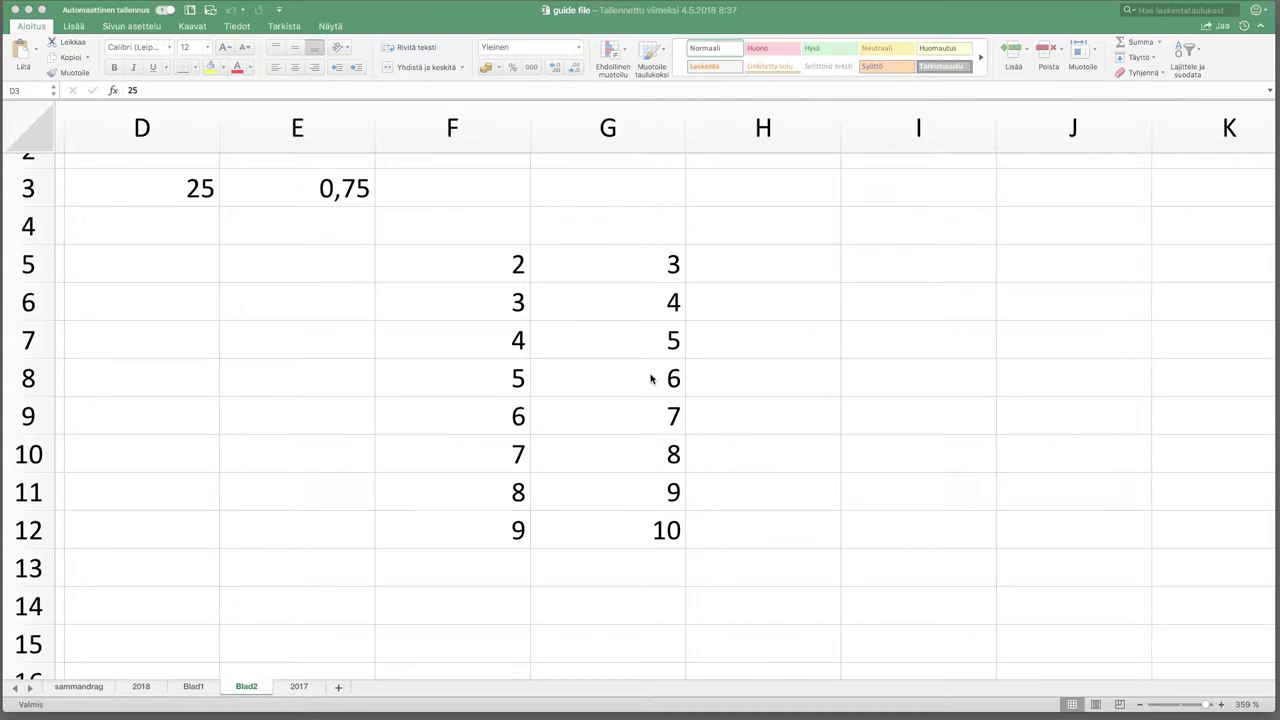
Step: Enter =D3*F5 in H5 so it returns 50, then reselect H5
click(740, 263)
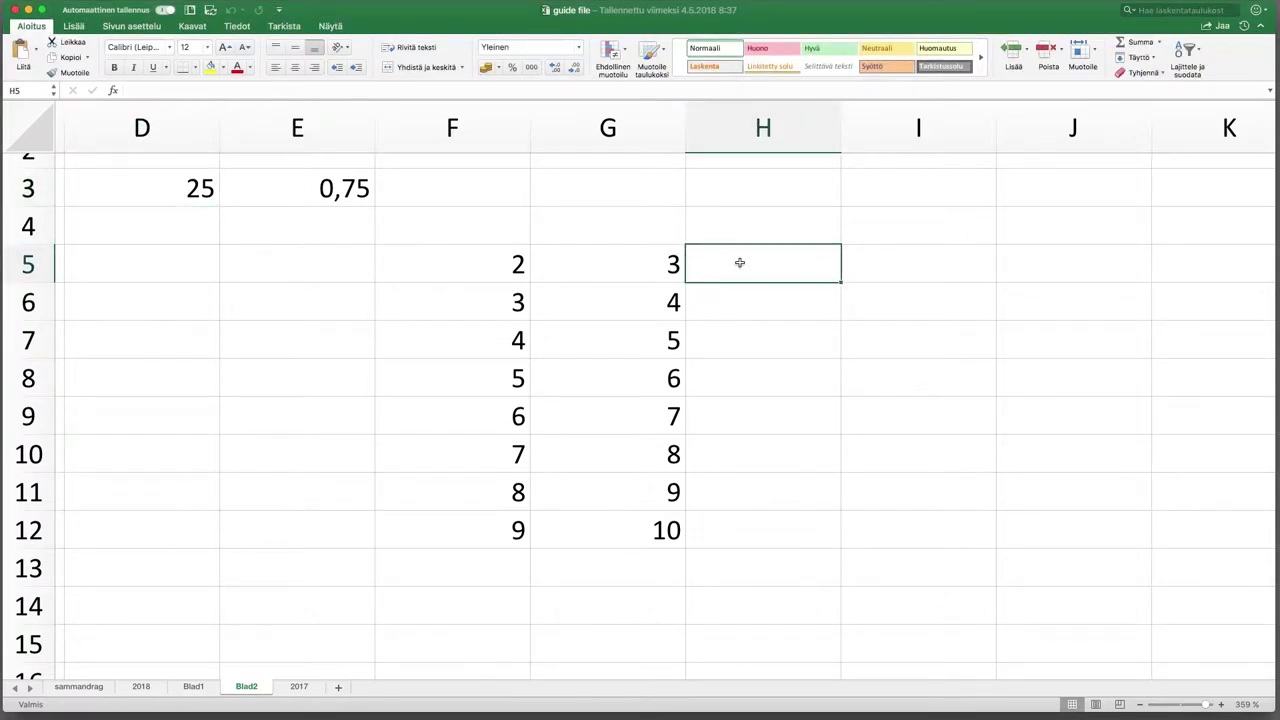
scroll(740, 263, up, 1)
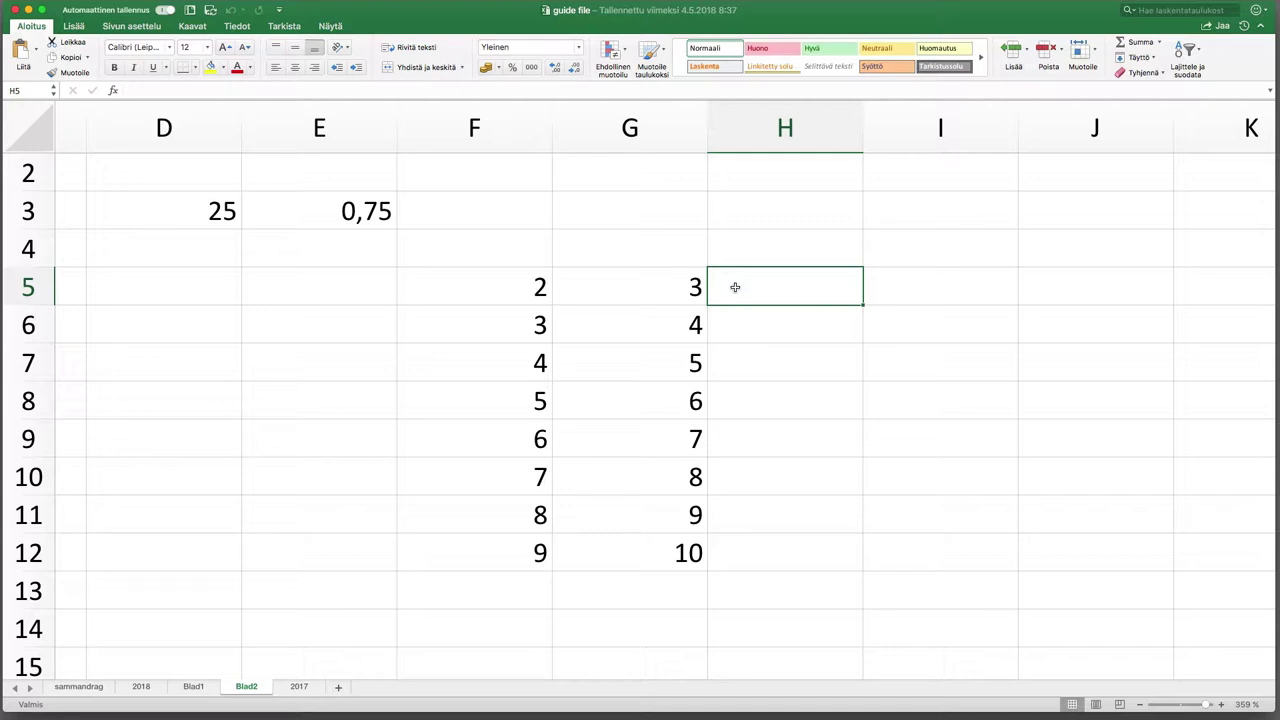
text(=)
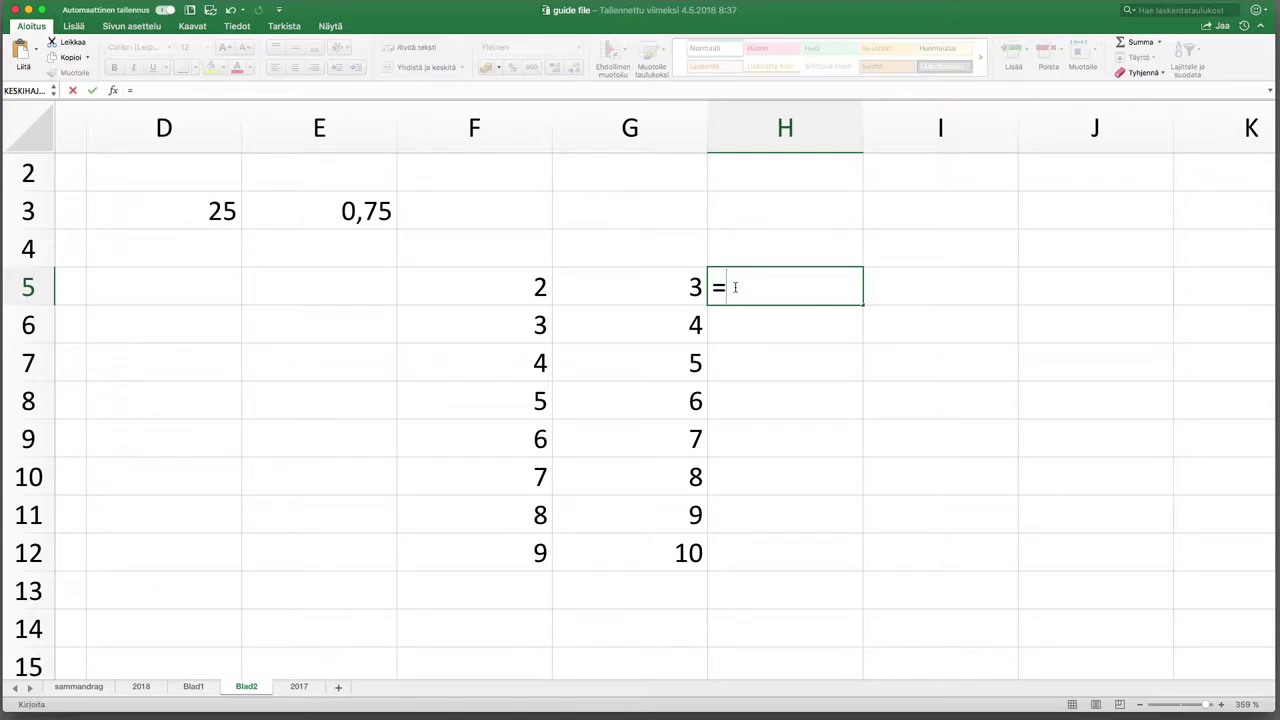
click(188, 218)
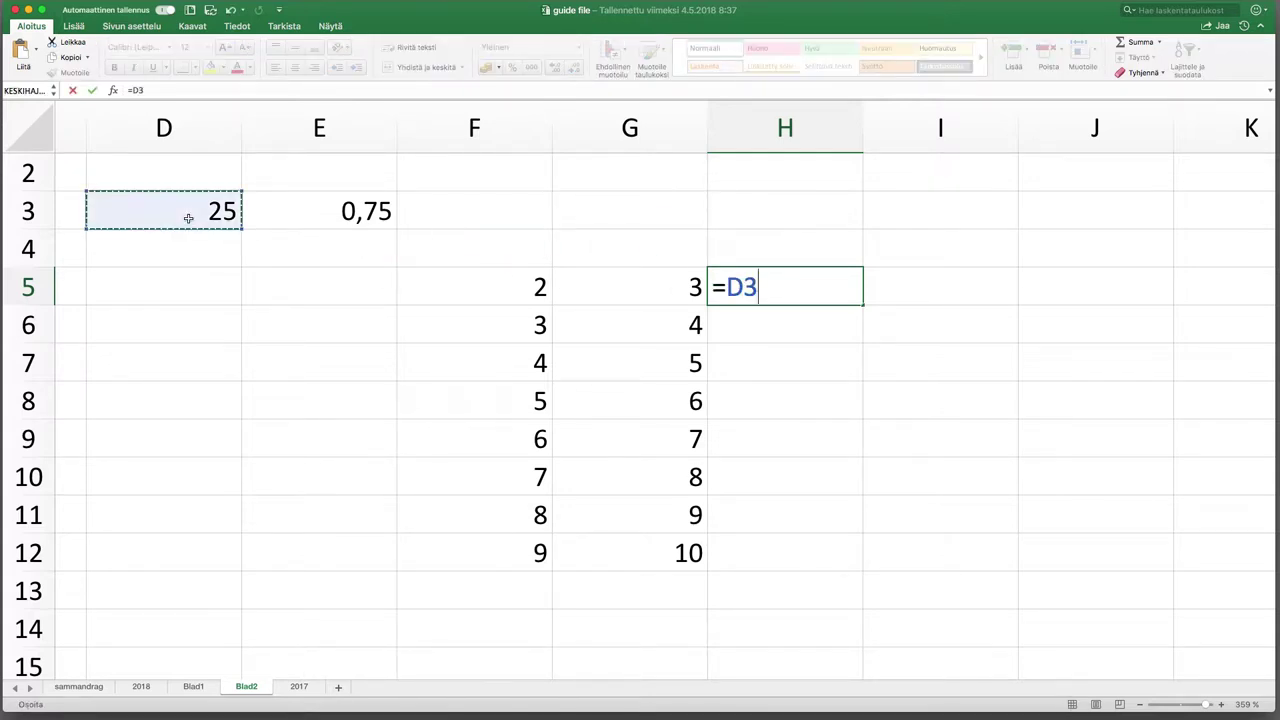
text(*)
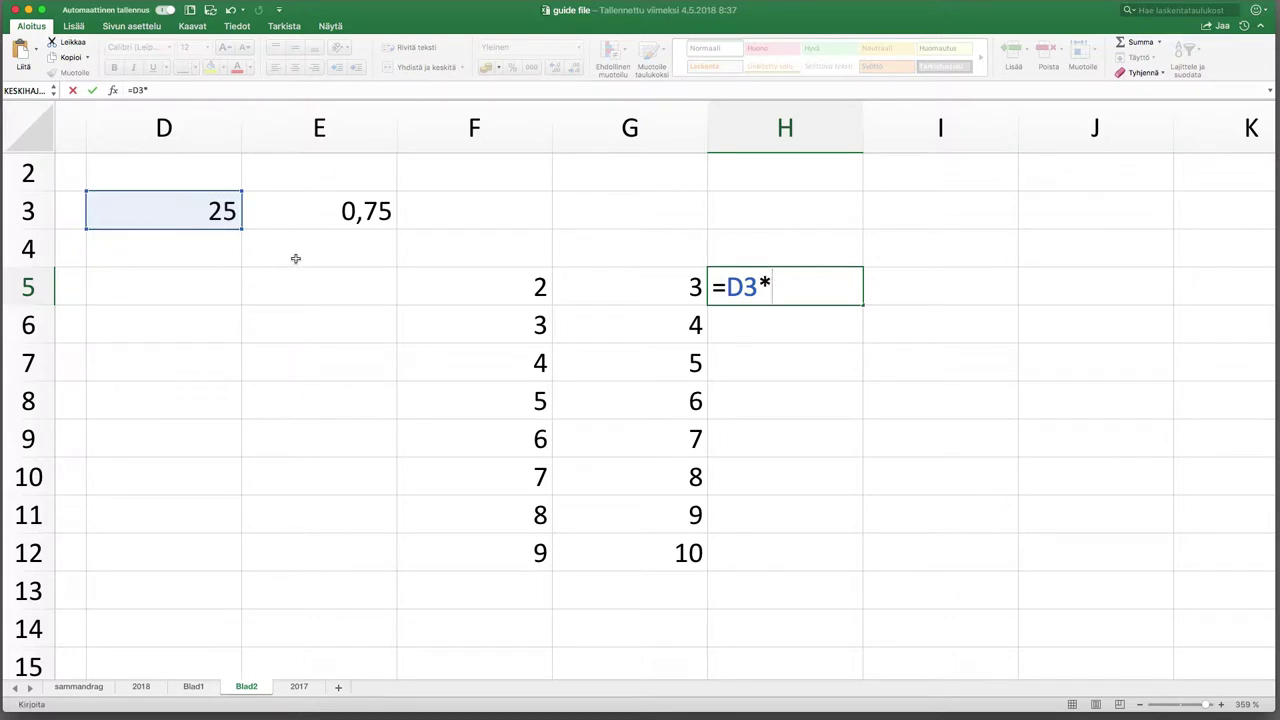
click(514, 289)
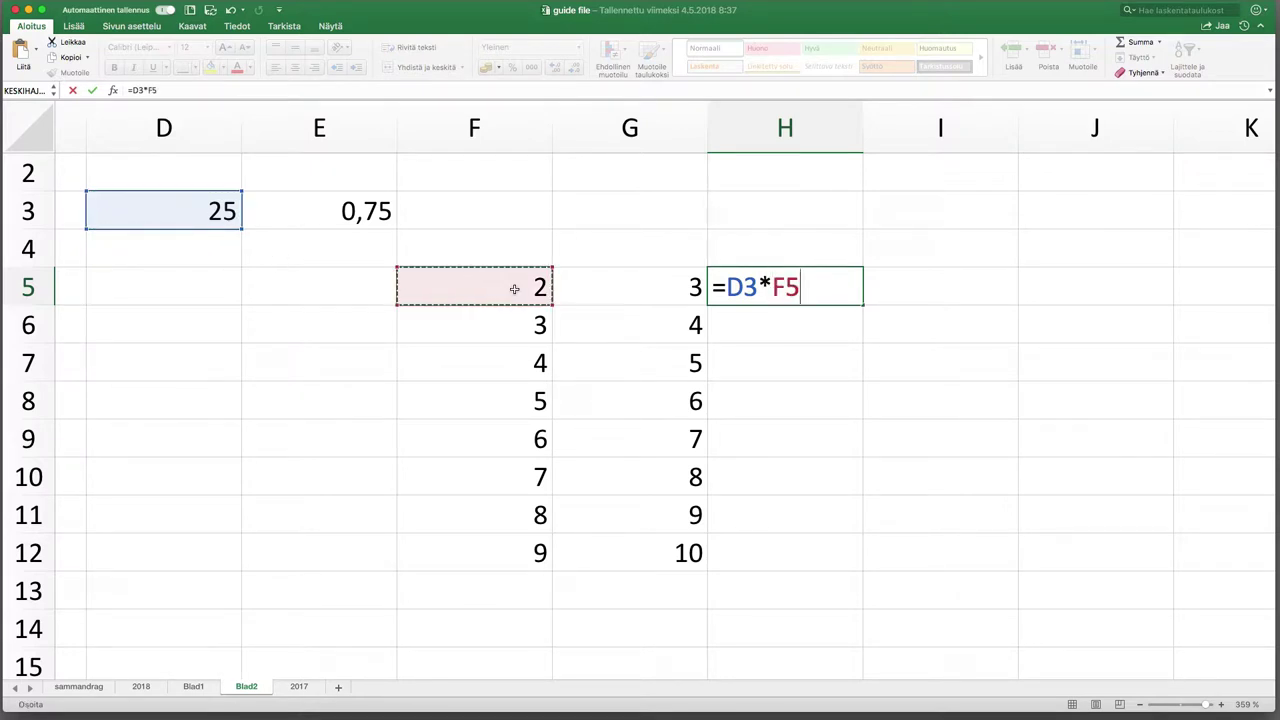
key(Return)
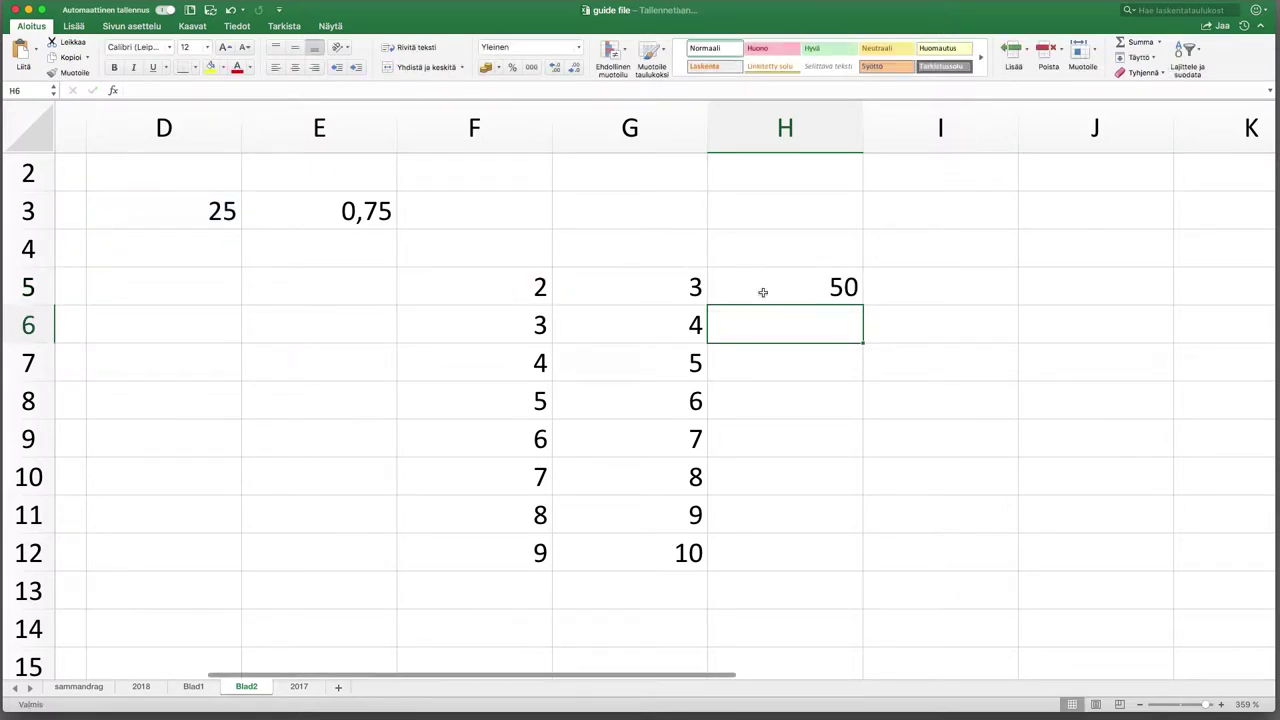
click(788, 283)
Step: Fill the H5 formula down into H6 and inspect the copy returning 0
drag(862, 305, 862, 345)
click(900, 352)
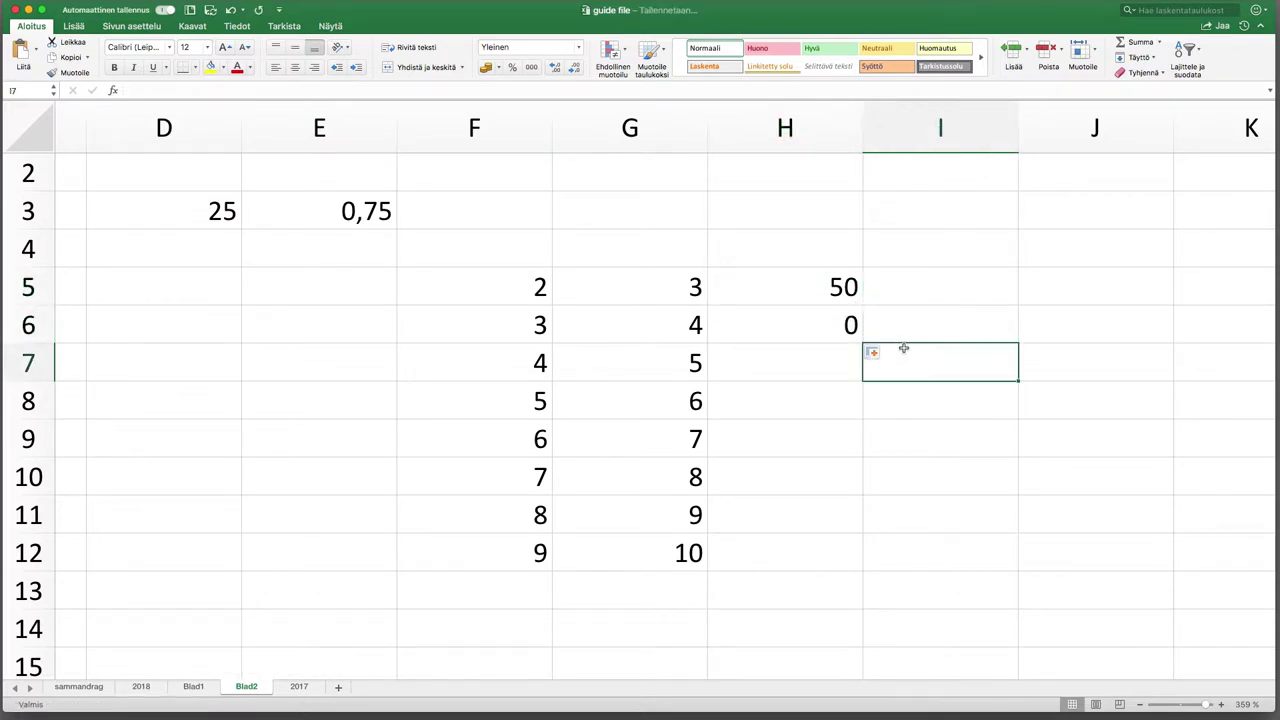
click(797, 331)
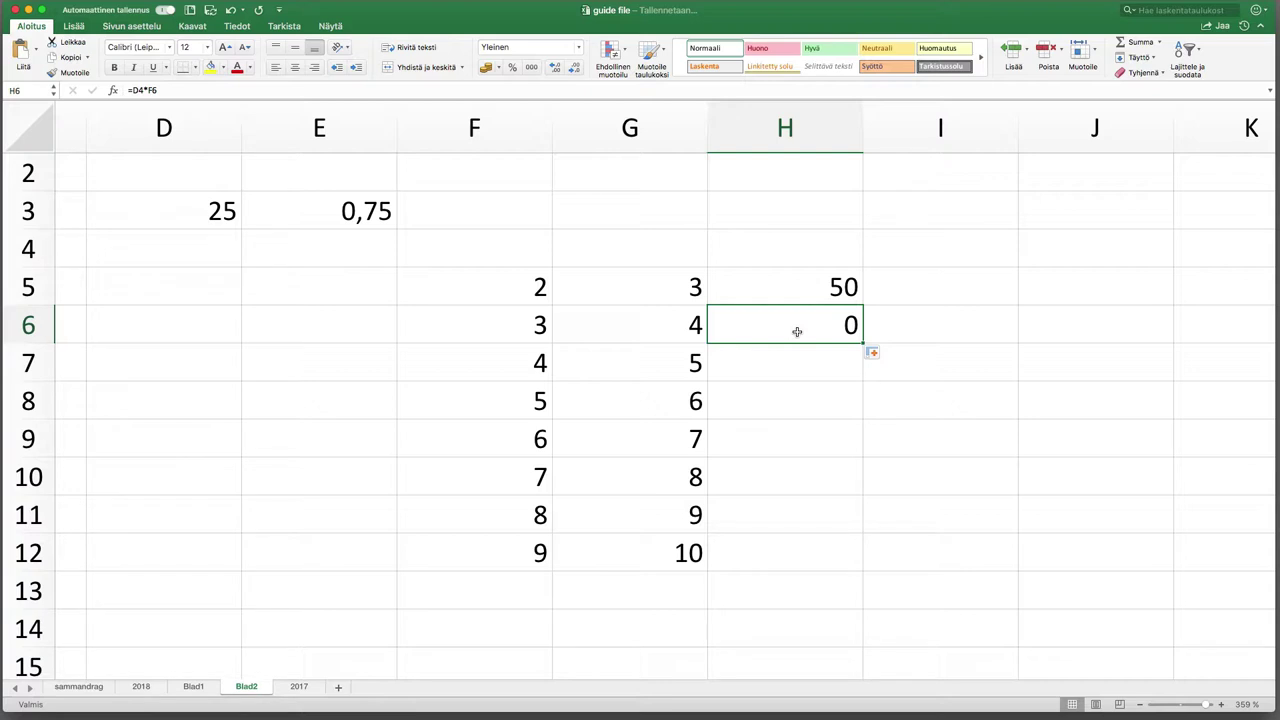
double_click(789, 291)
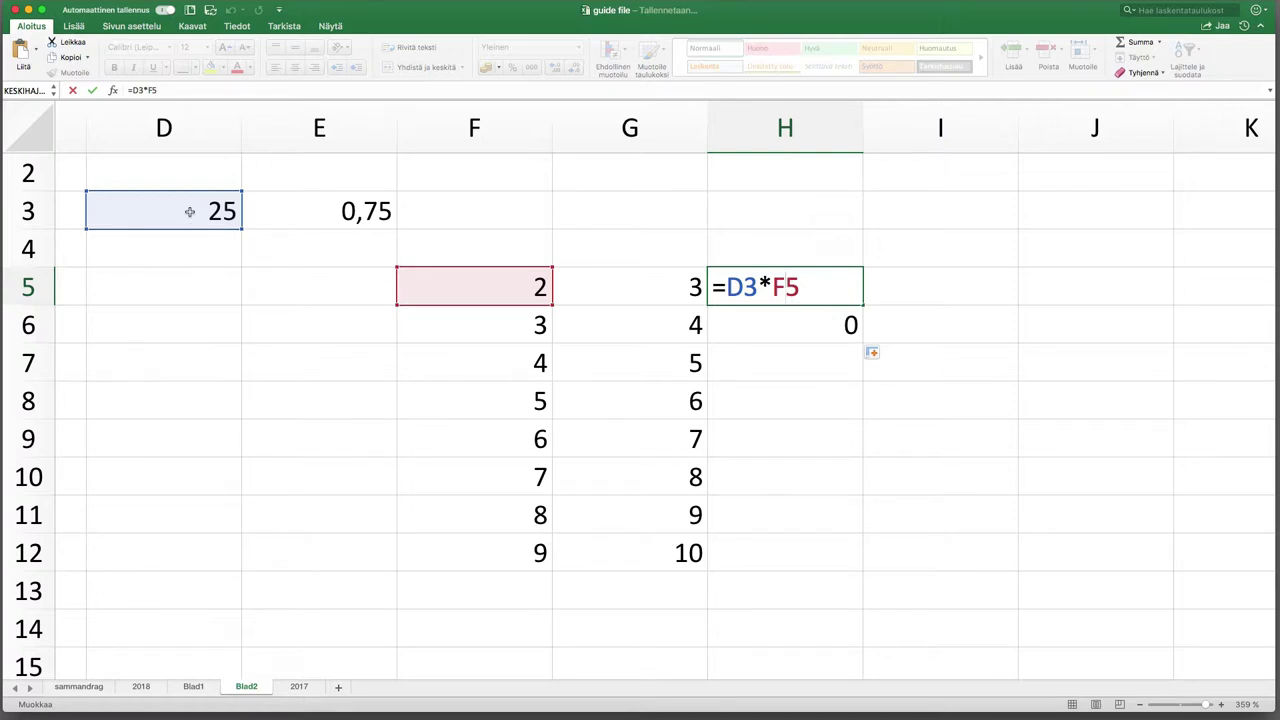
Step: Inspect the shifted references in H6's formula and reselect H5 unchanged
key(Return)
double_click(752, 313)
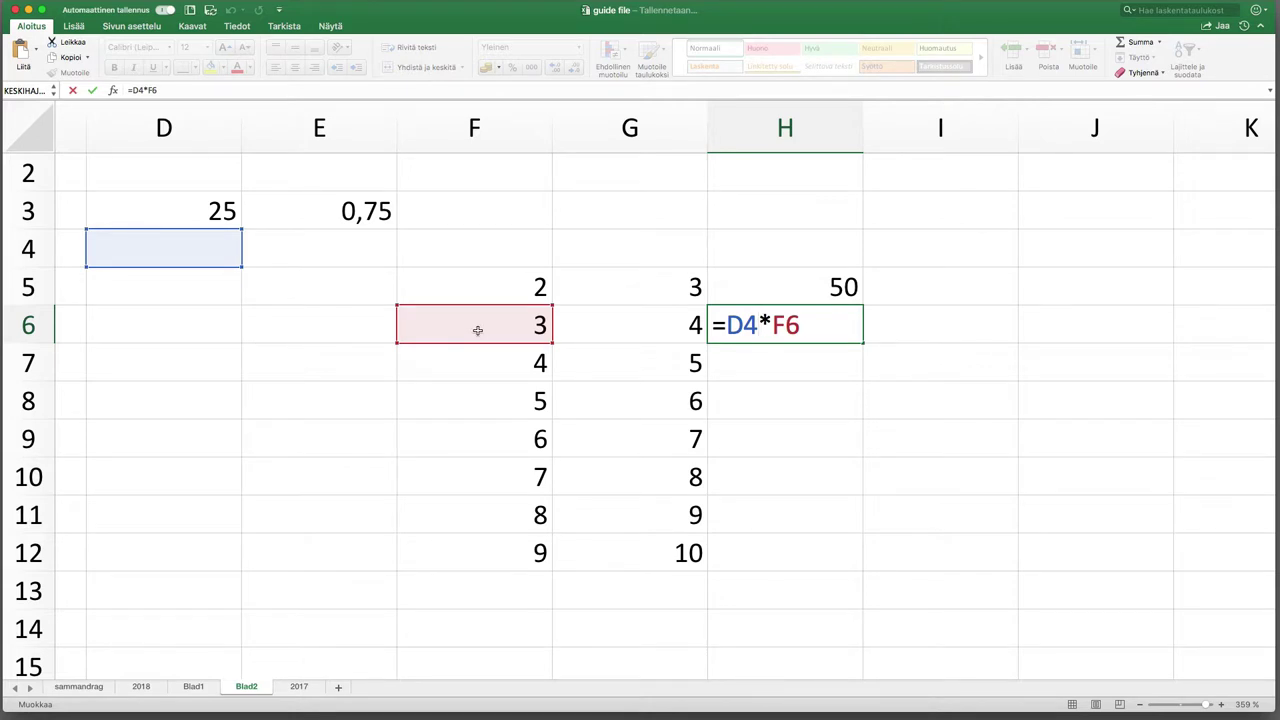
key(ctrl+Return)
click(829, 287)
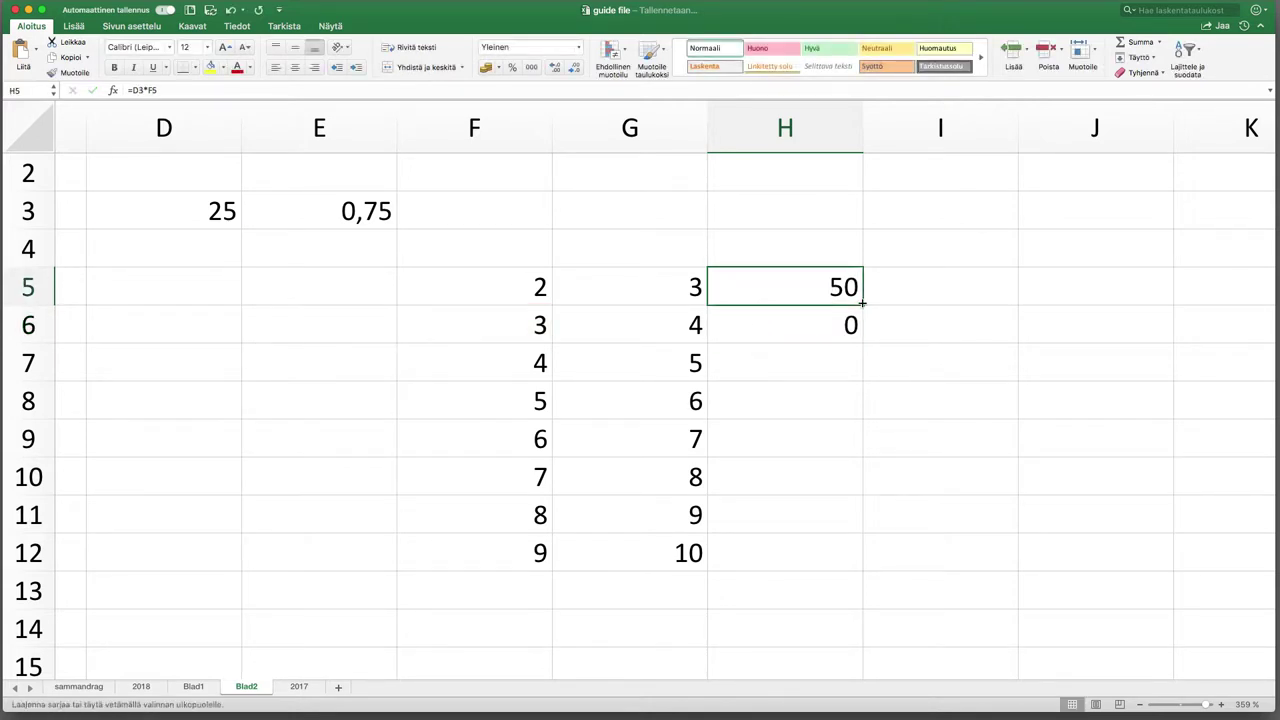
Step: Fill H5 right into I5, check its =E3*G5 result of 2,25, and edit H5 before D3
drag(861, 301, 980, 298)
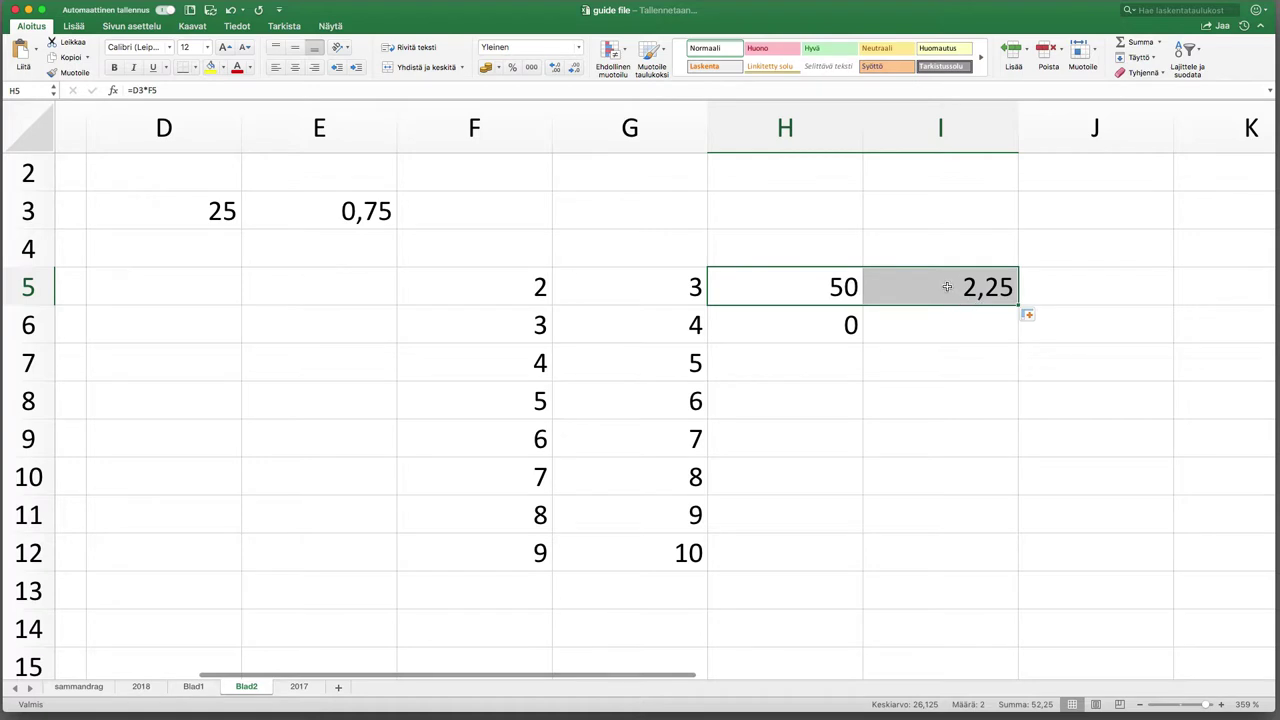
double_click(946, 287)
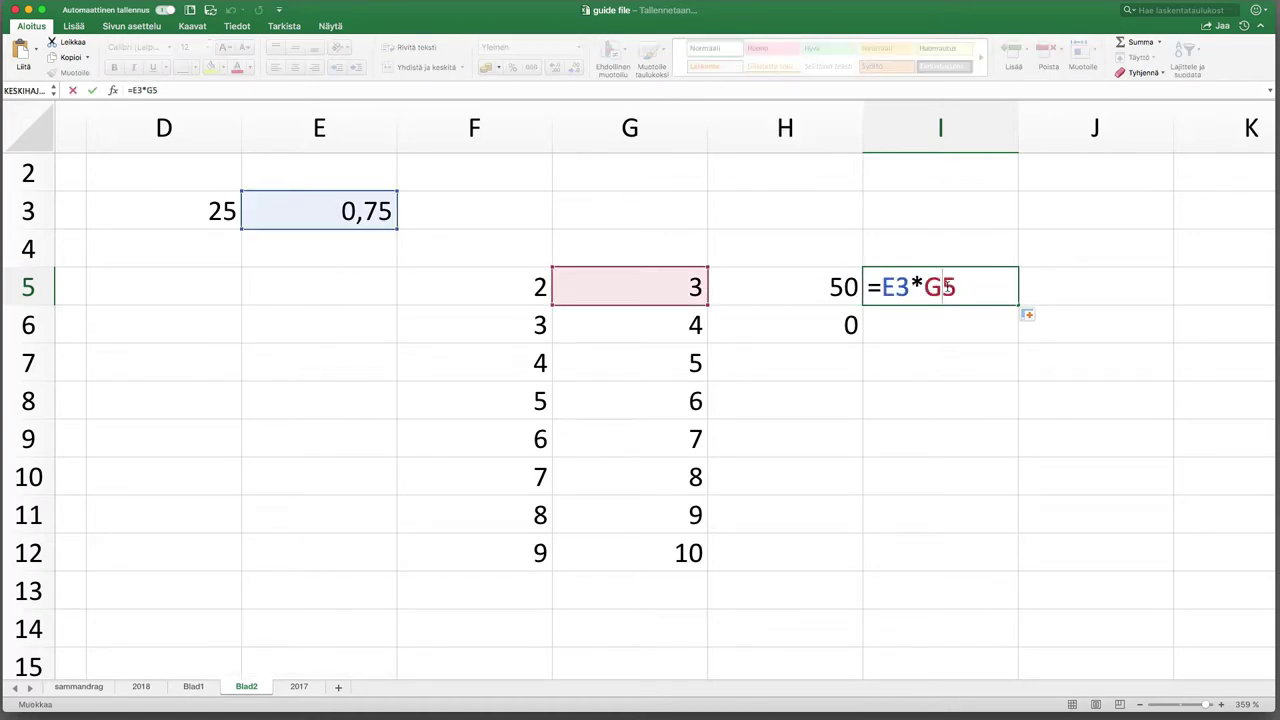
key(Escape)
click(800, 295)
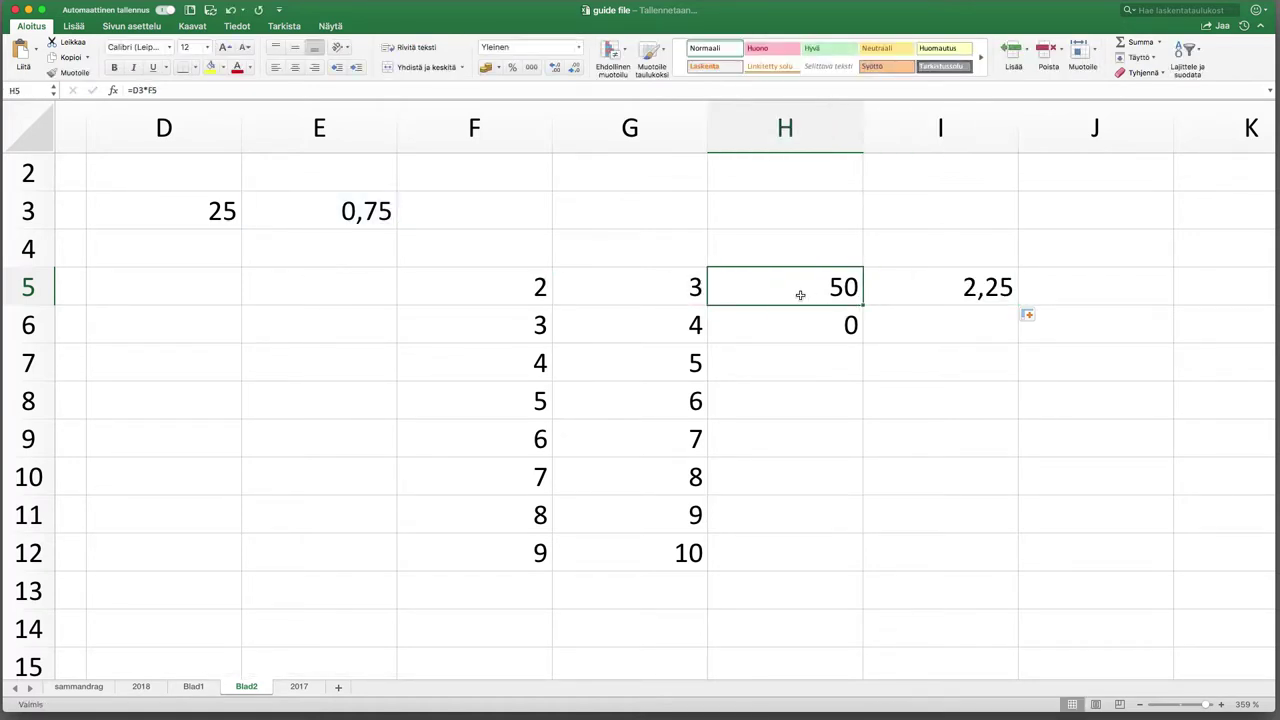
double_click(800, 295)
key(Left)
key(Left)
key(Left)
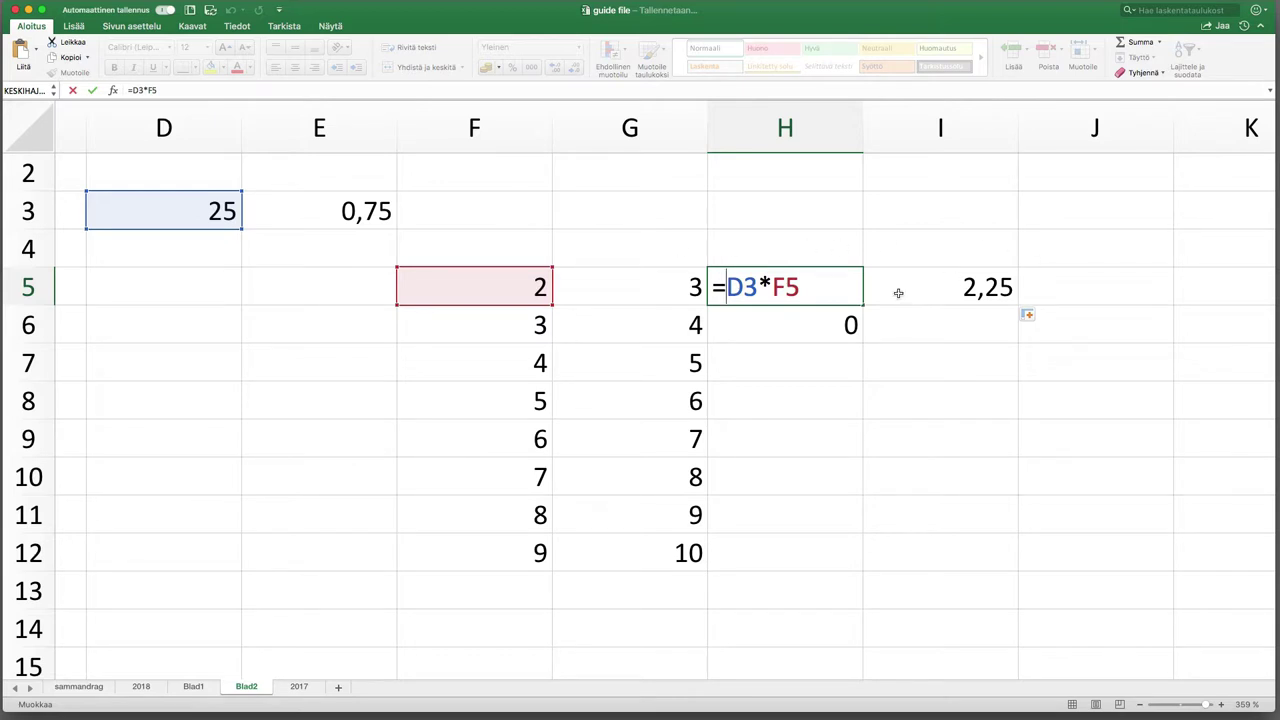
Step: Change H5 to =$D3*F5 and copy it into I5, now =$D3*G5 returning 75
text($)
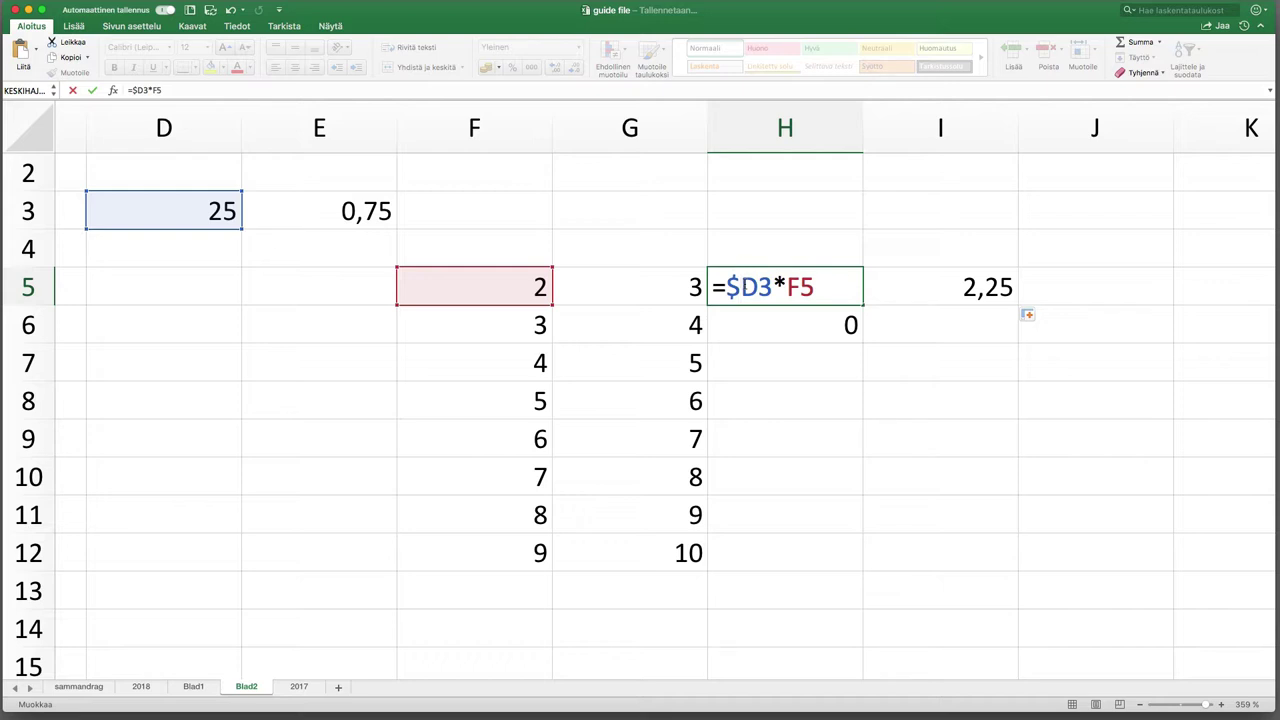
key(Return)
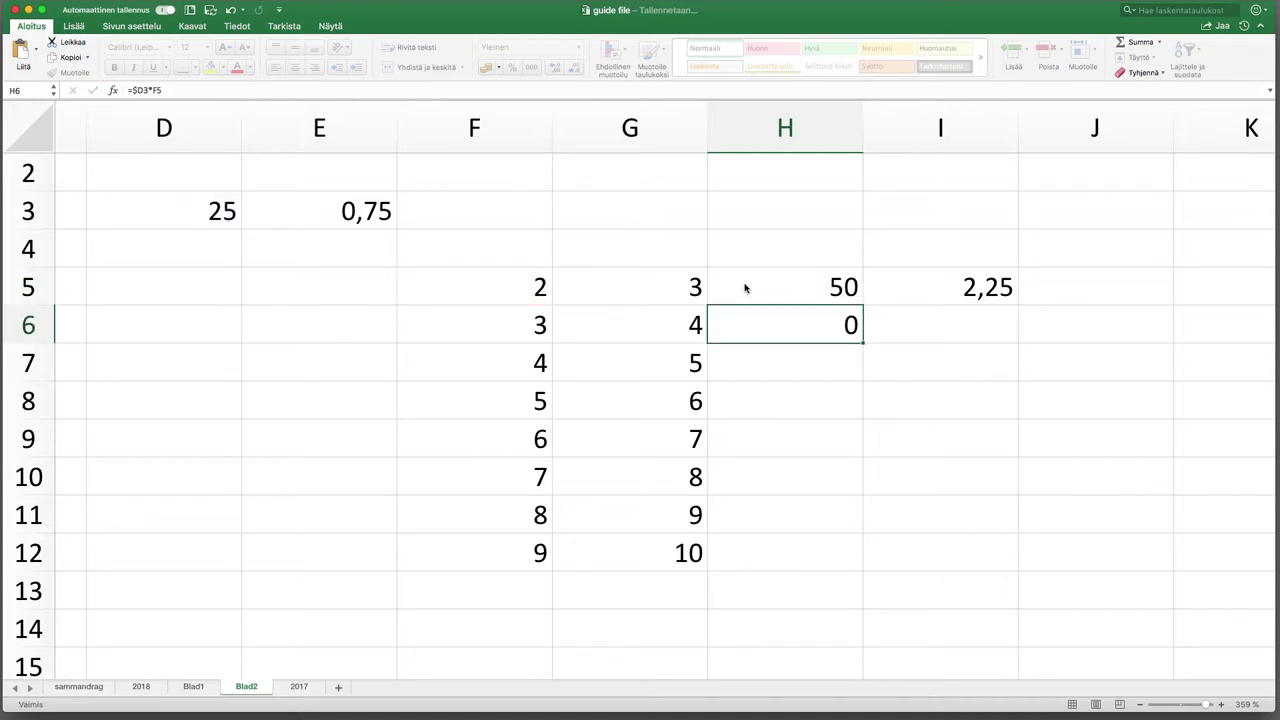
click(777, 290)
drag(868, 303, 985, 306)
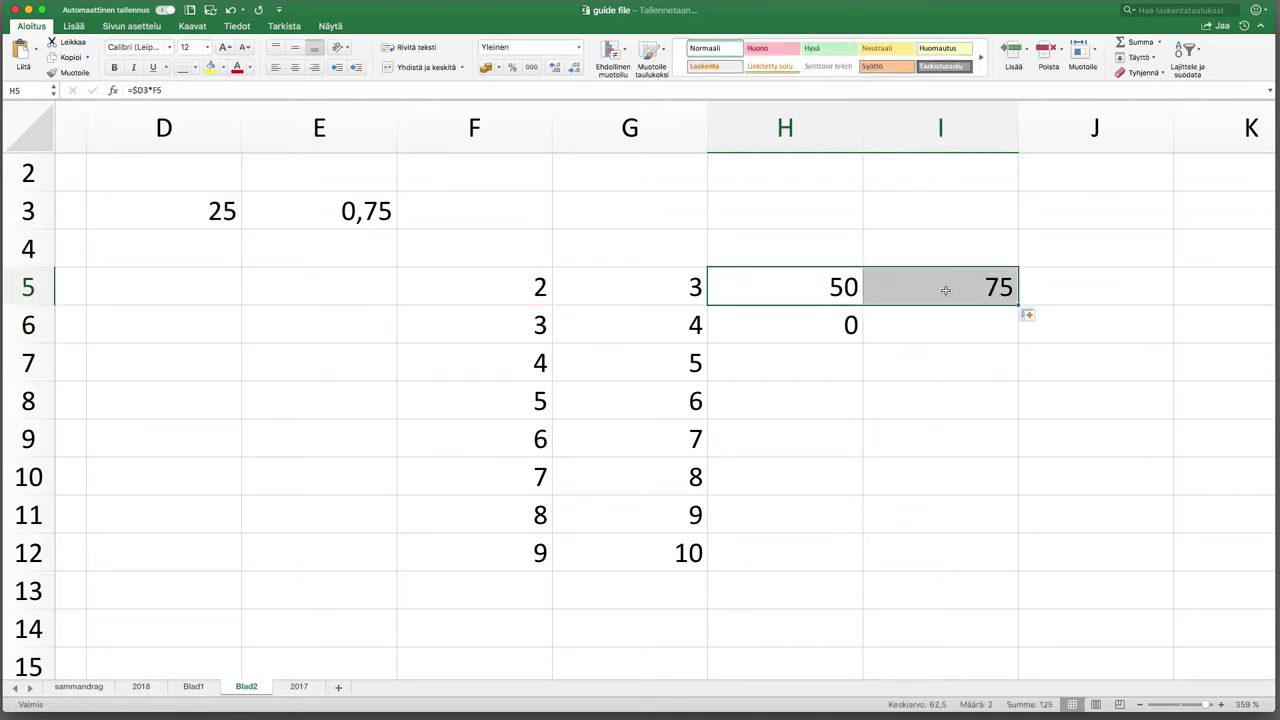
click(945, 290)
double_click(945, 290)
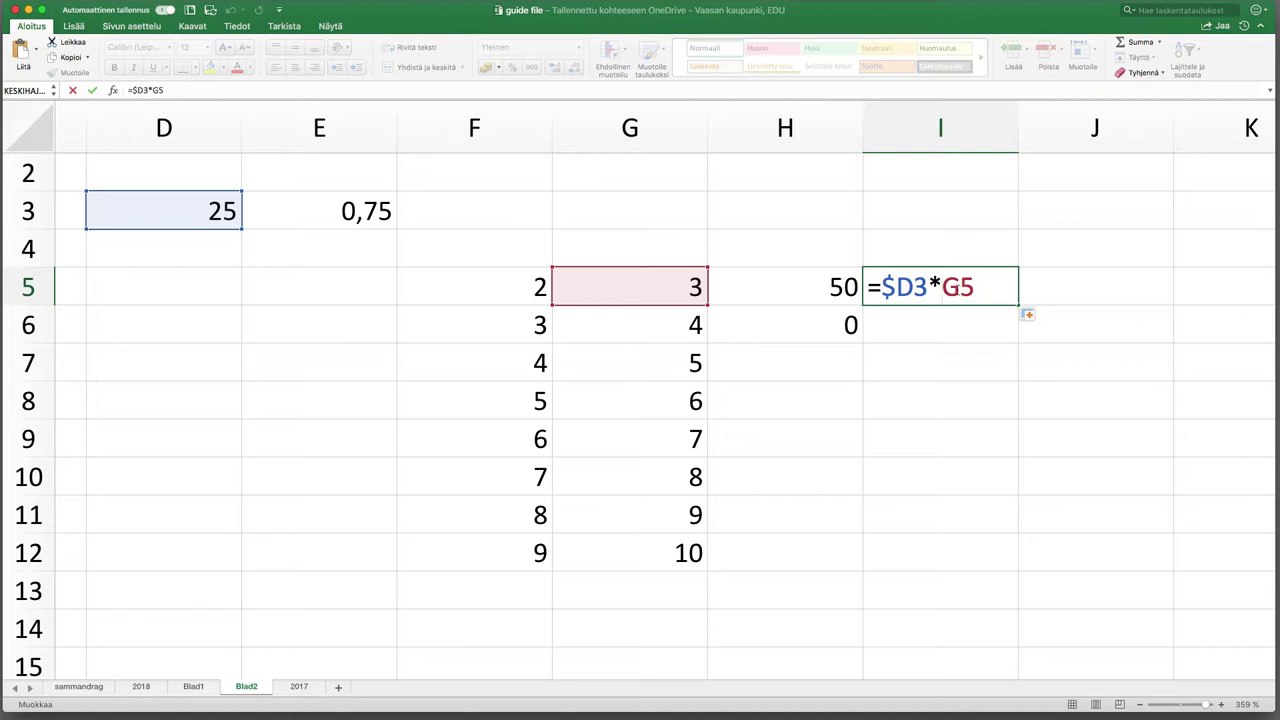
key(Escape)
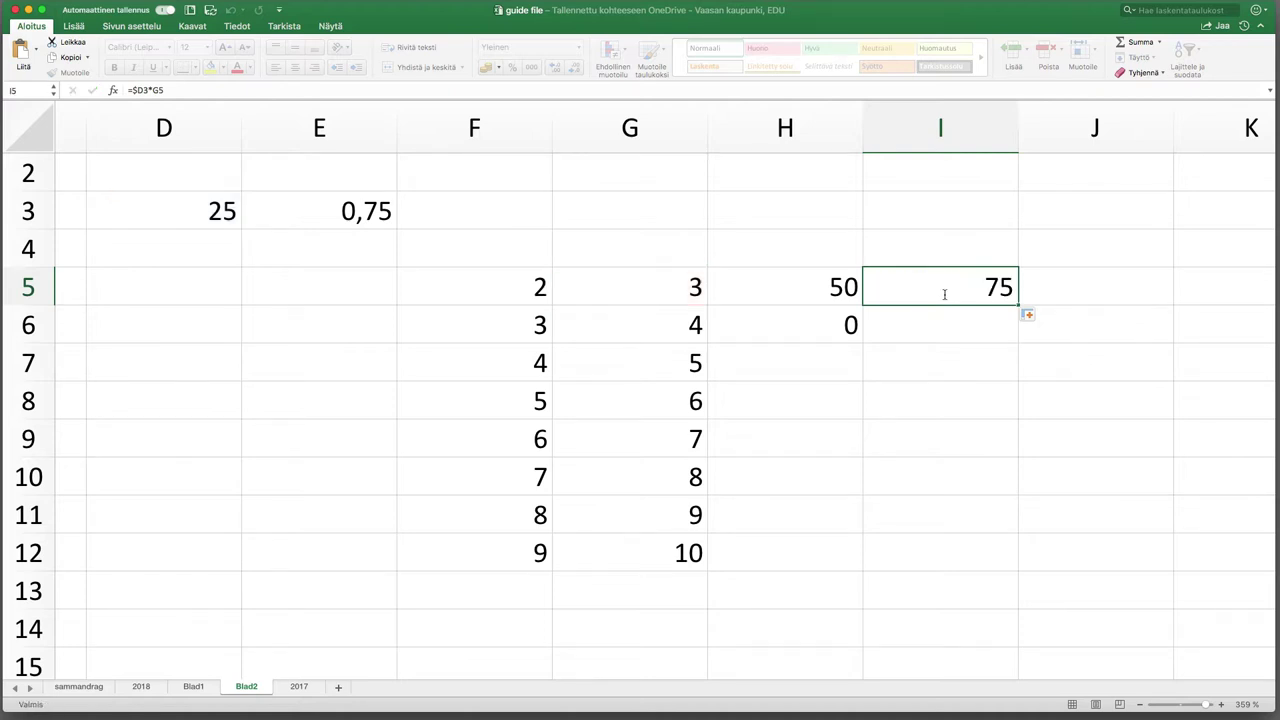
Step: Copy I5 down to I8, then change H5 to =$D$3*F5
drag(1017, 307, 1019, 401)
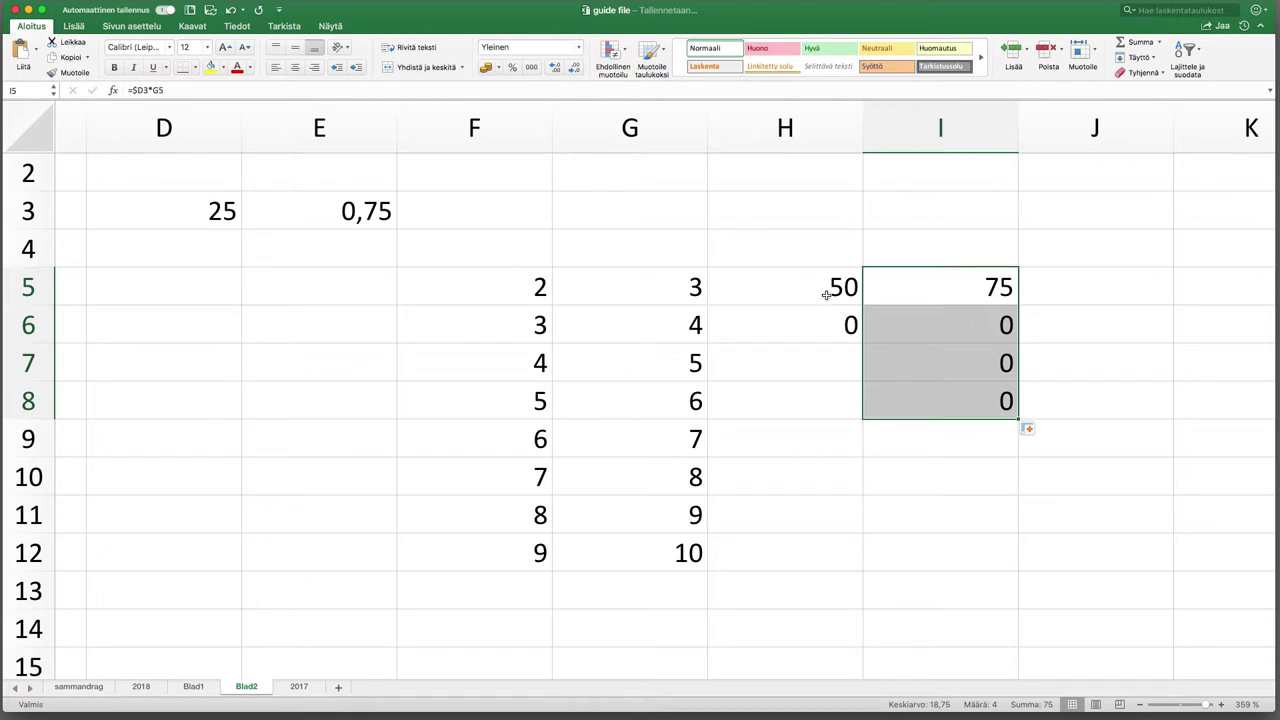
click(784, 292)
double_click(784, 292)
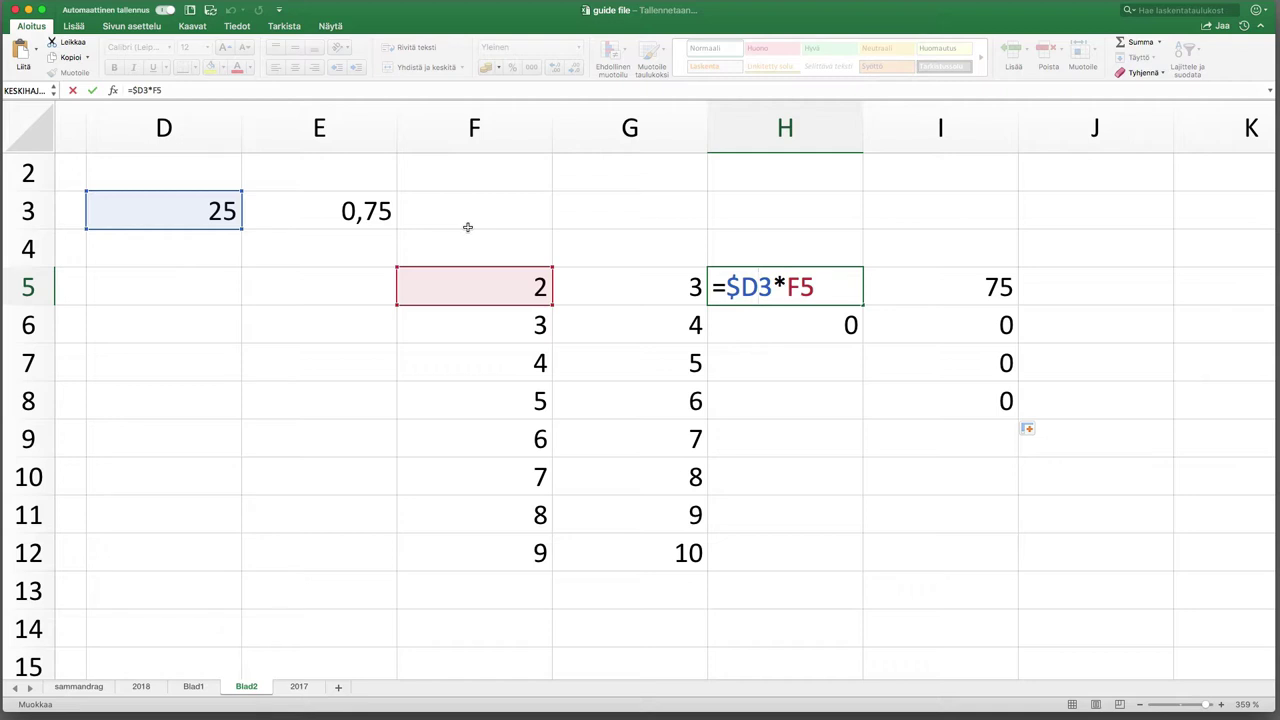
text($)
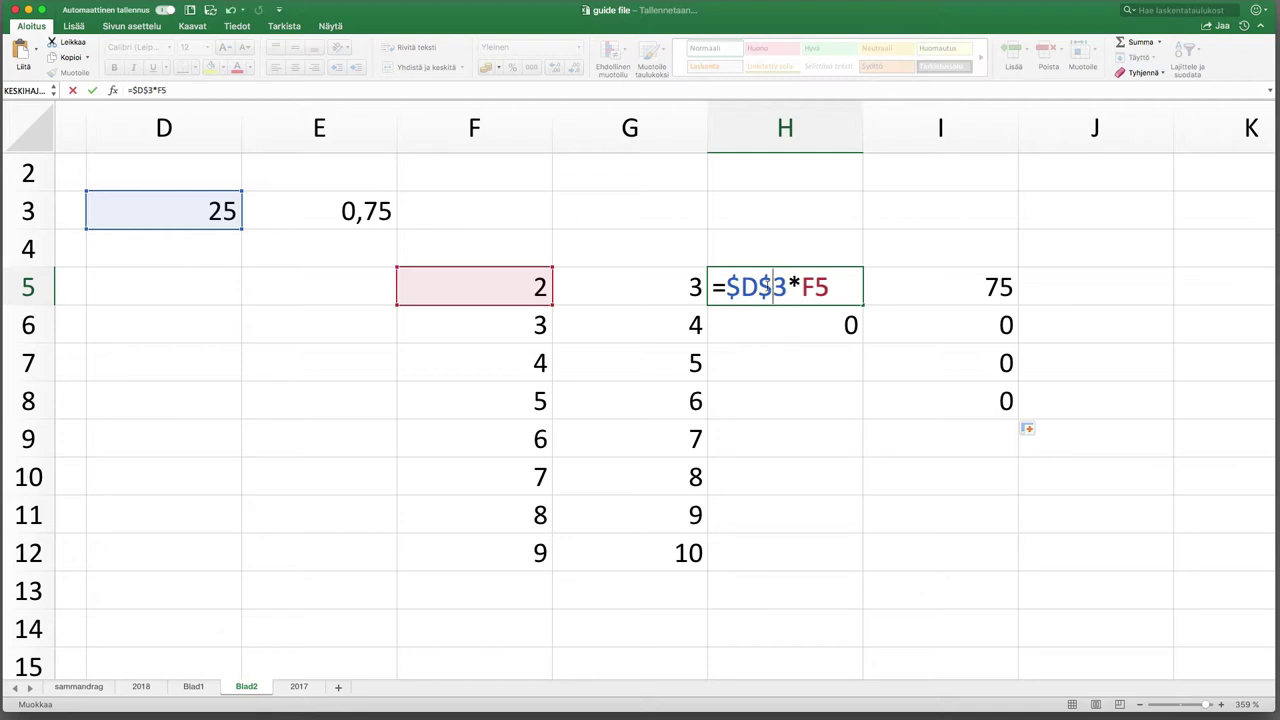
key(Return)
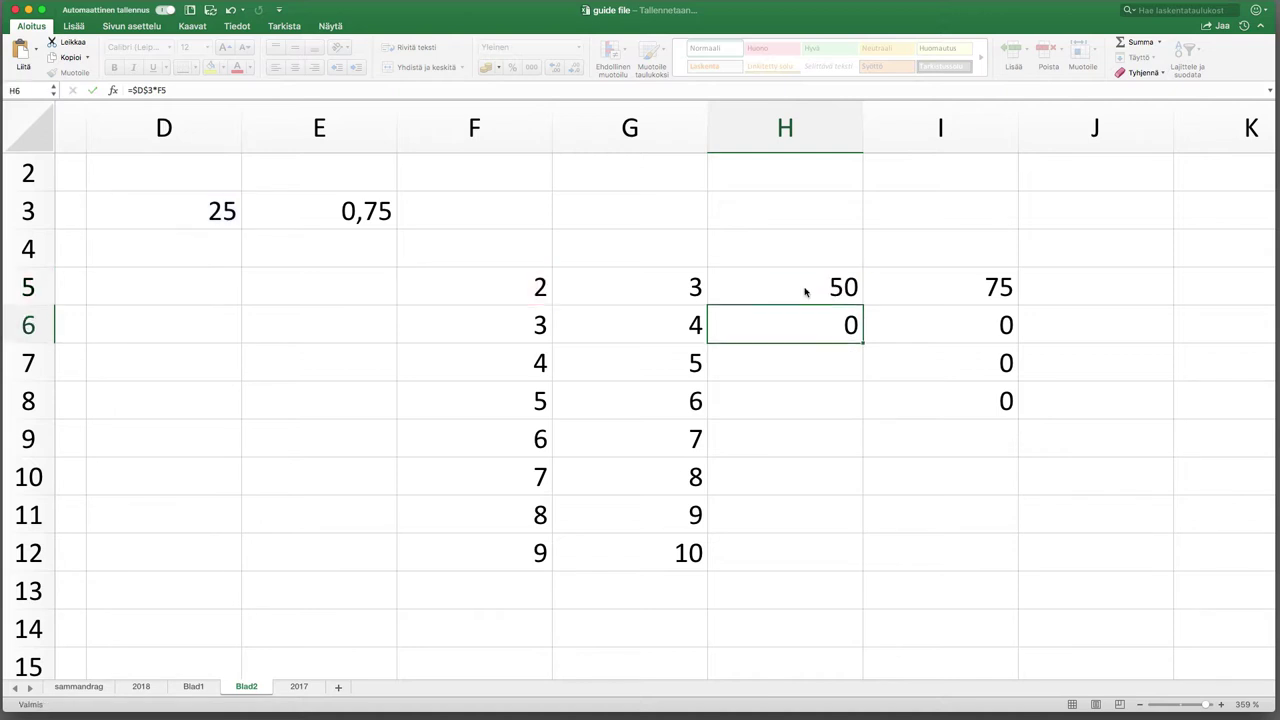
Step: Fill H5 through H5:I12, giving 50–225 in column H and 75–250 in column I
click(814, 282)
mouse_move(864, 306)
mouse_down()
mouse_move(862, 565)
mouse_move(1017, 574)
mouse_up()
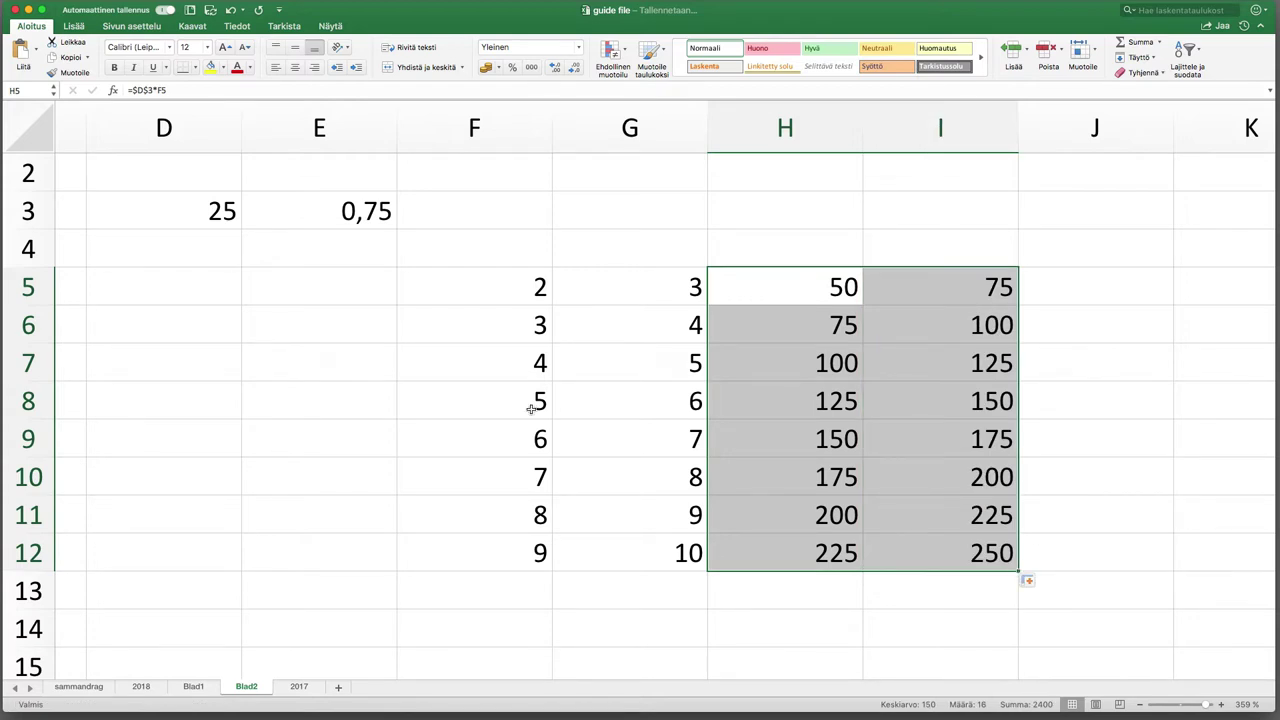
click(457, 397)
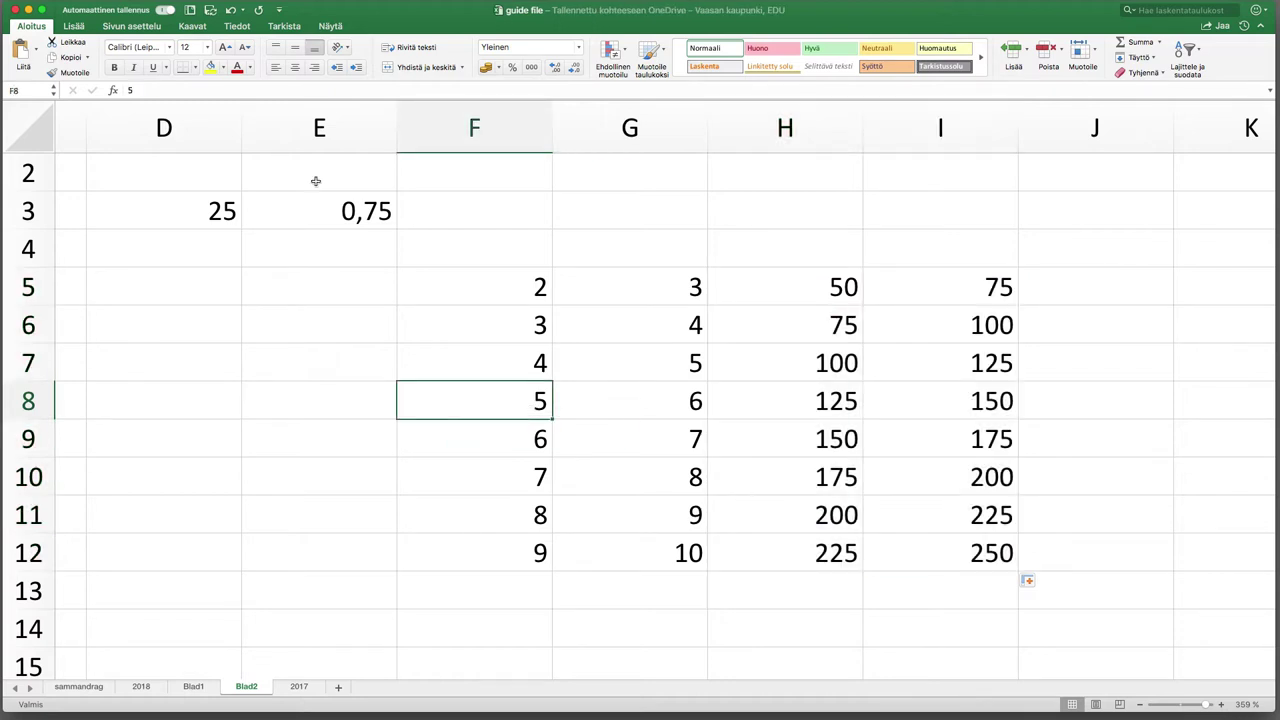
Step: Define the name palkka for the rate cell D3 through Määritä nimi..
click(187, 201)
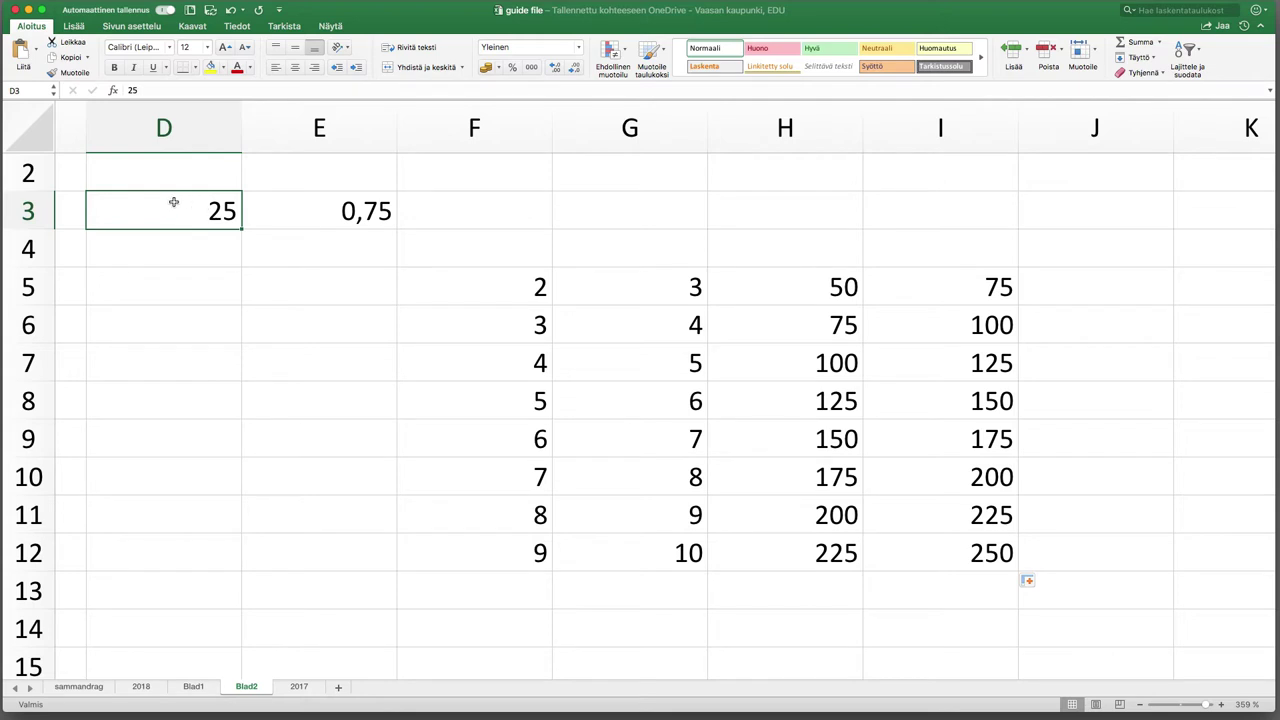
right_click(173, 203)
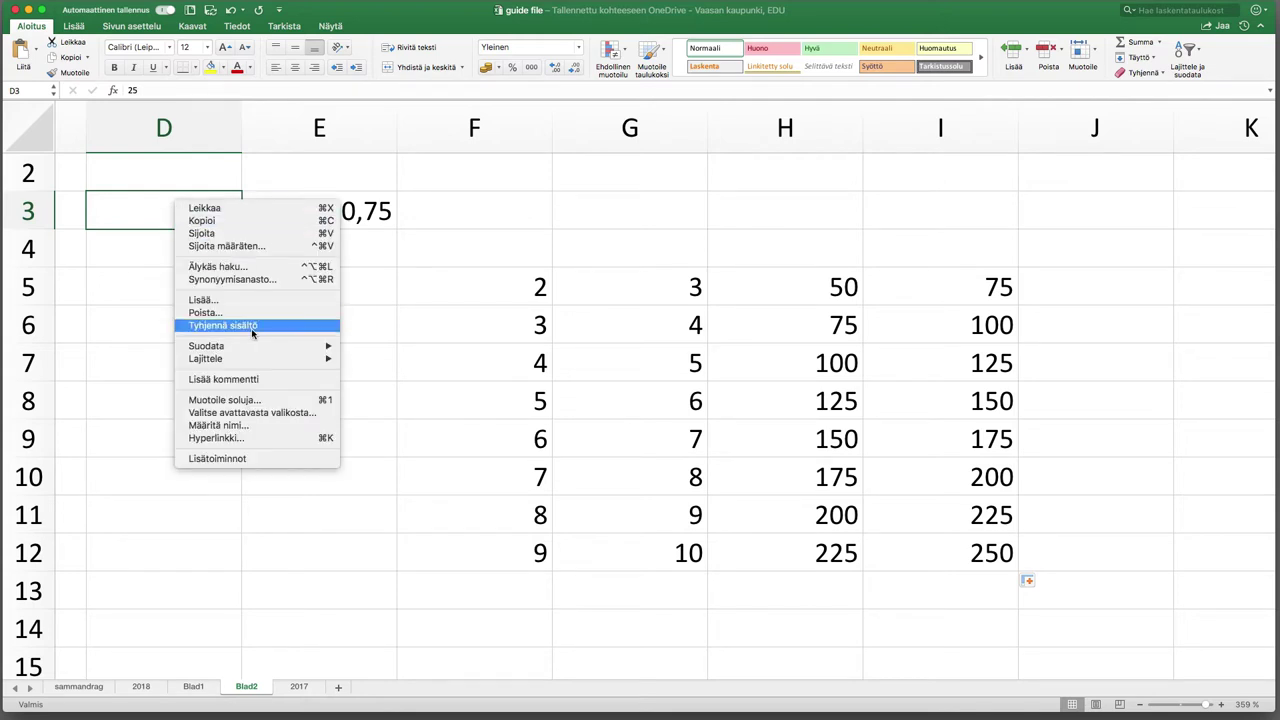
click(250, 426)
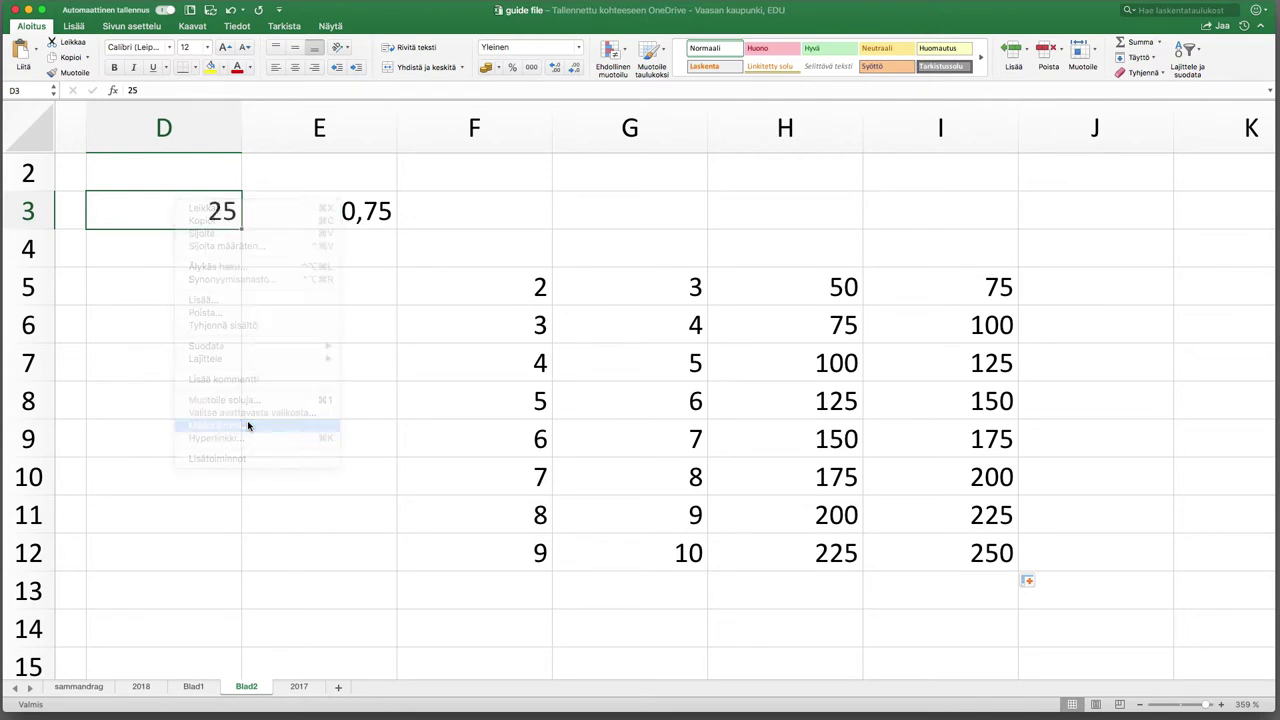
click(237, 406)
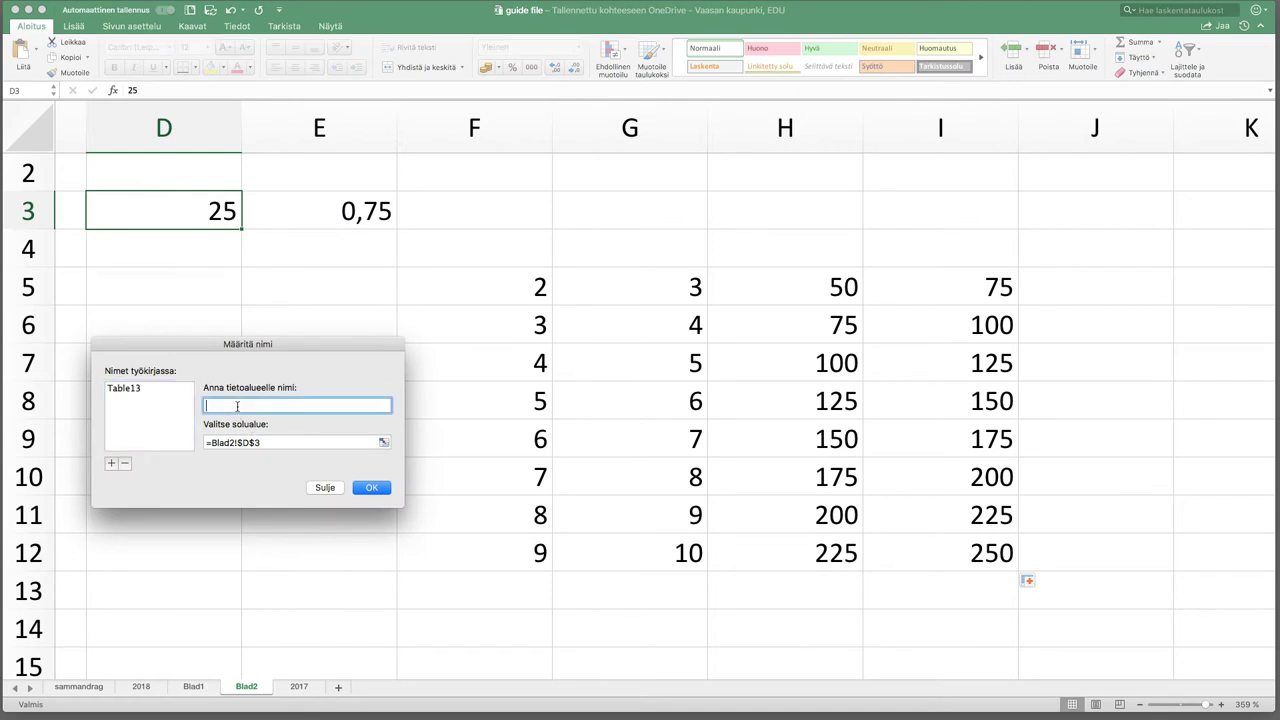
text(palkka)
key(Return)
Step: Replace $D$3 in H5's formula with palkka so it reads =palkka*F5
click(833, 283)
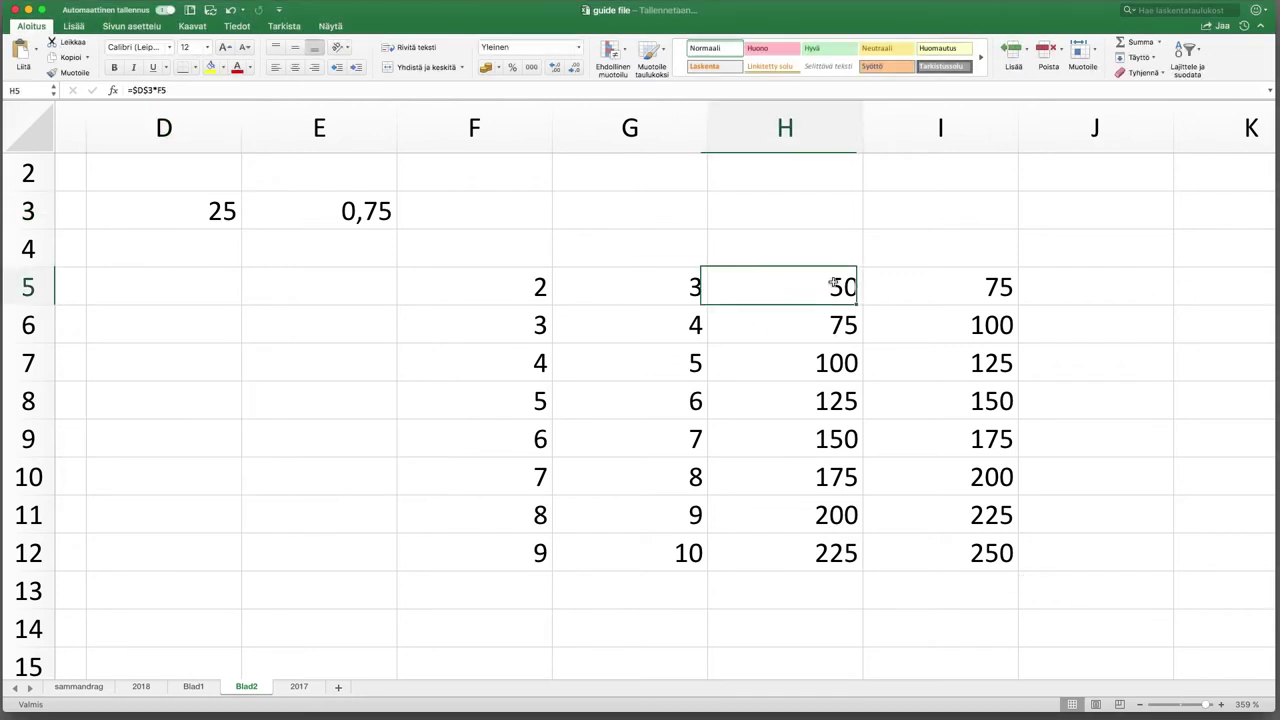
double_click(790, 287)
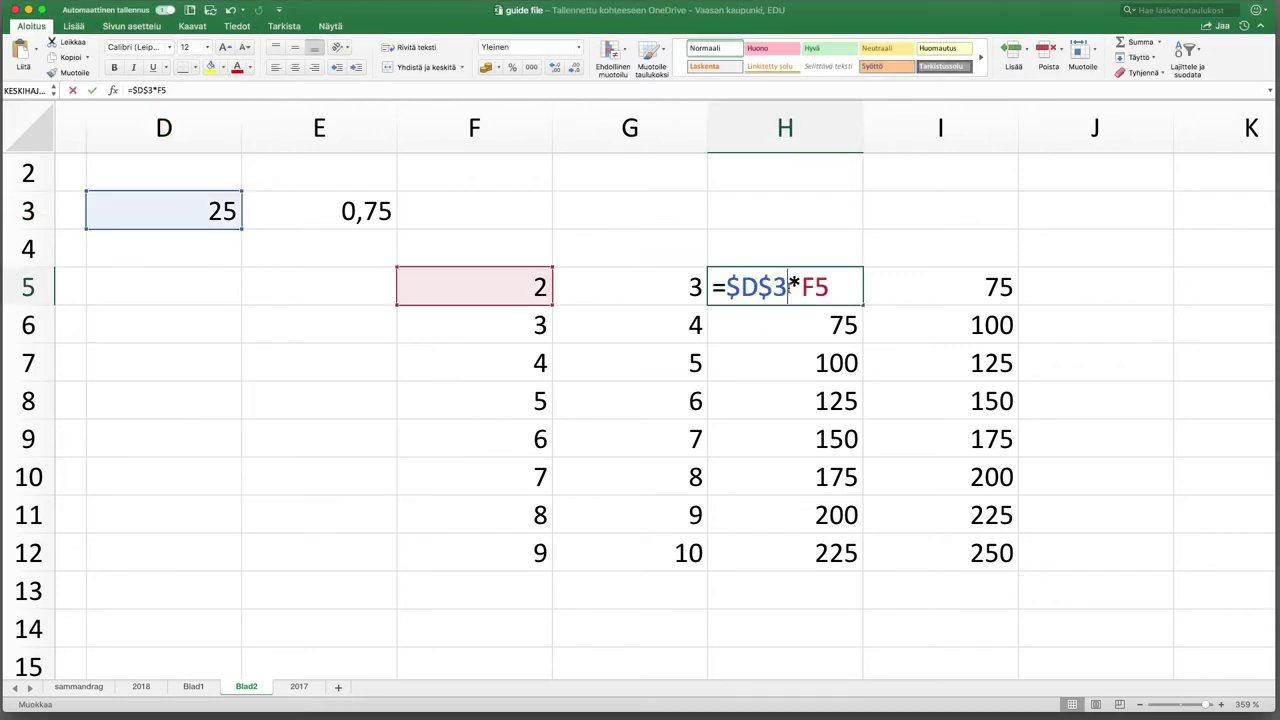
drag(790, 287, 726, 287)
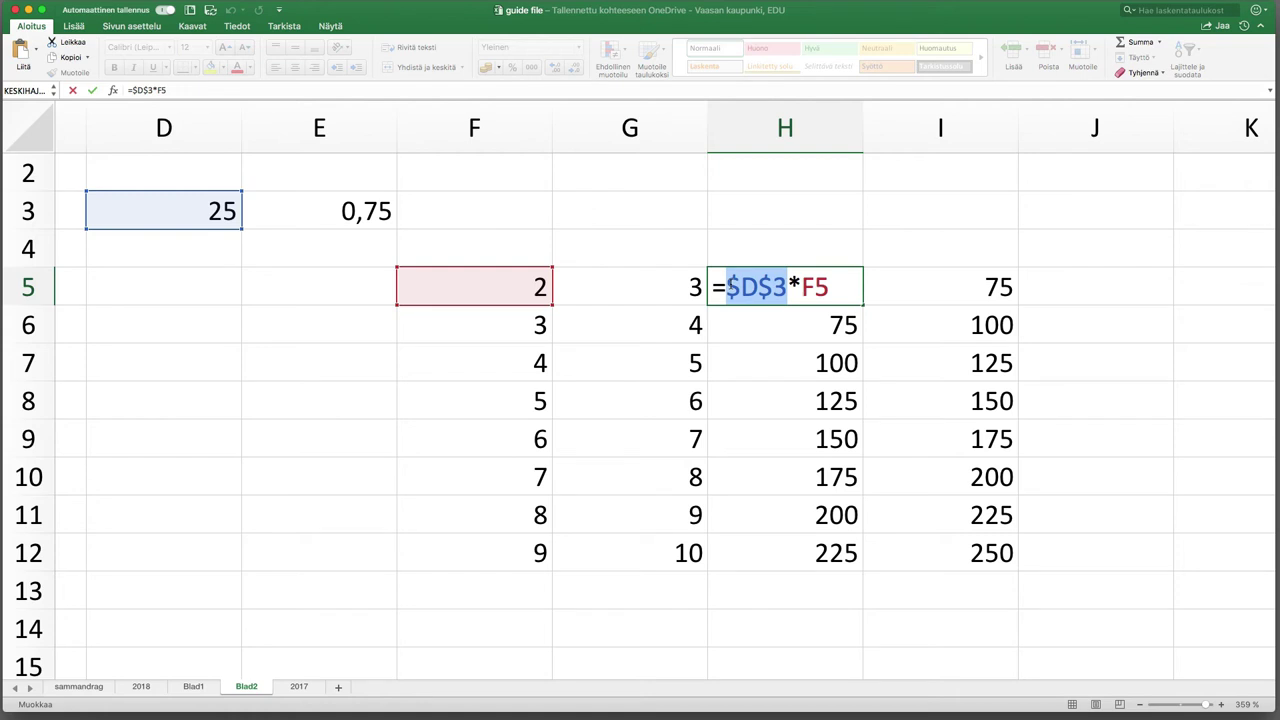
text(palkka)
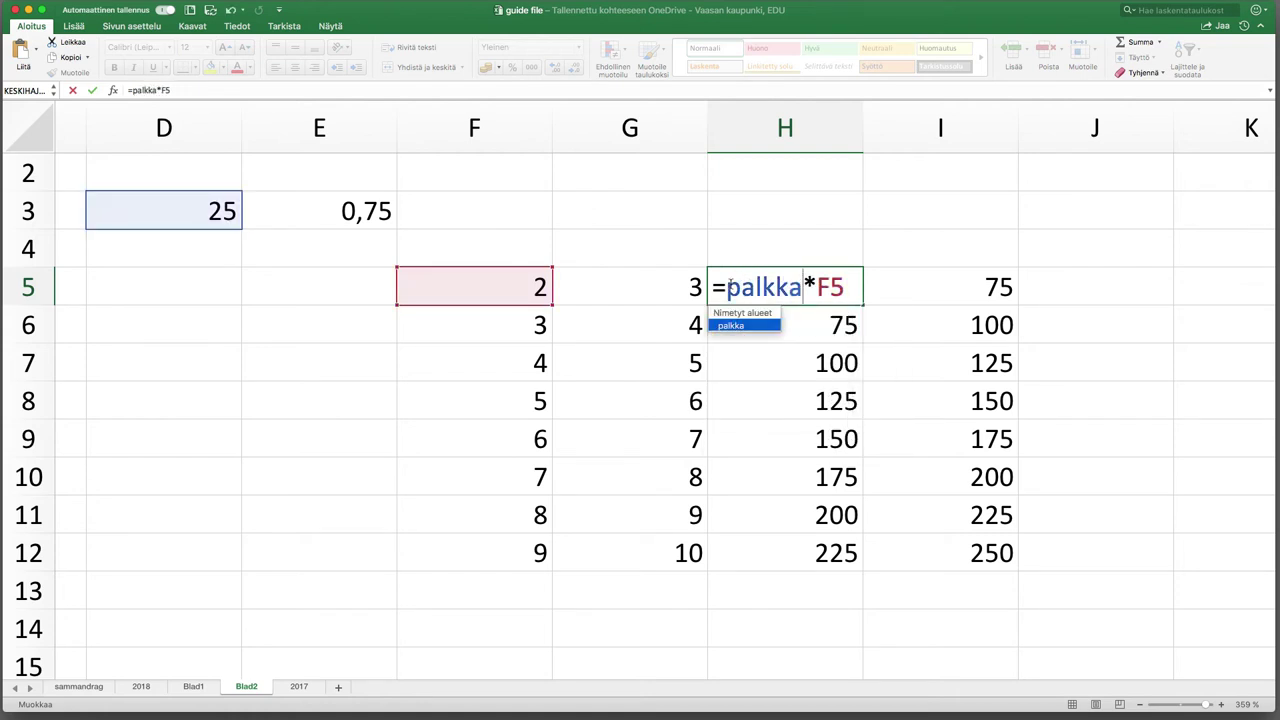
key(Return)
Step: Fill the palkka formula down to H12 and across into column I
click(731, 286)
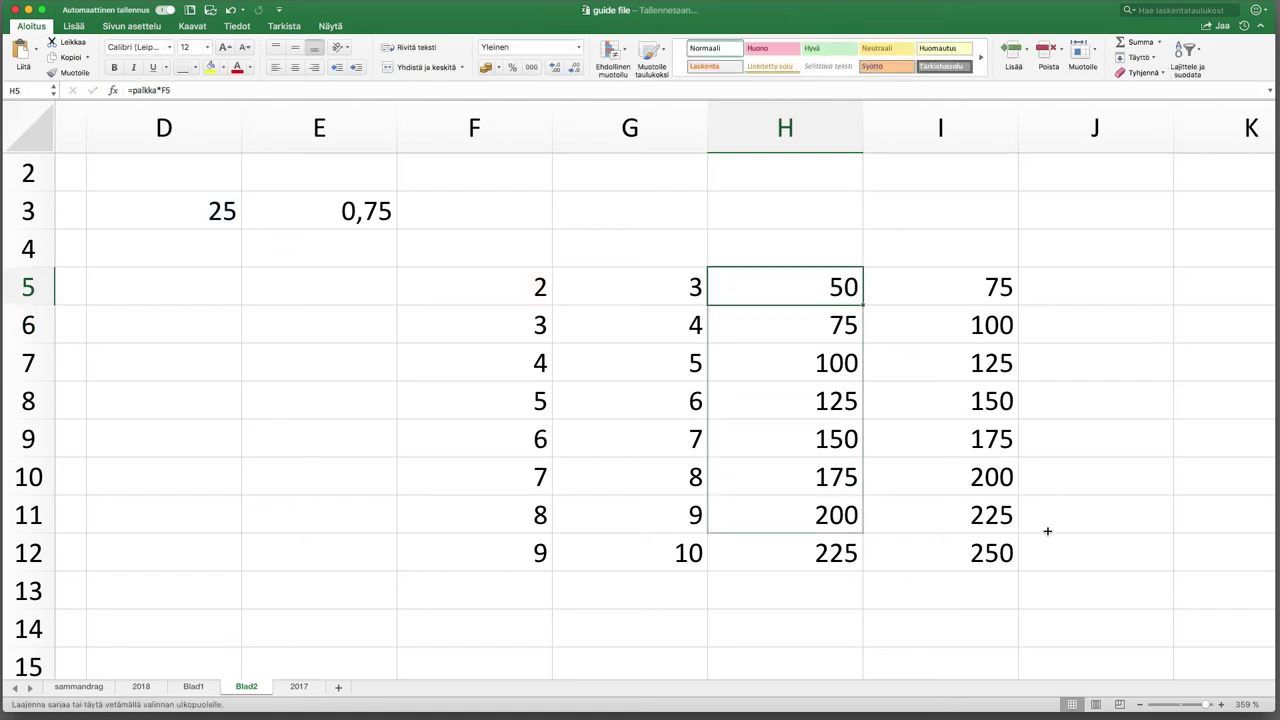
drag(861, 305, 1046, 560)
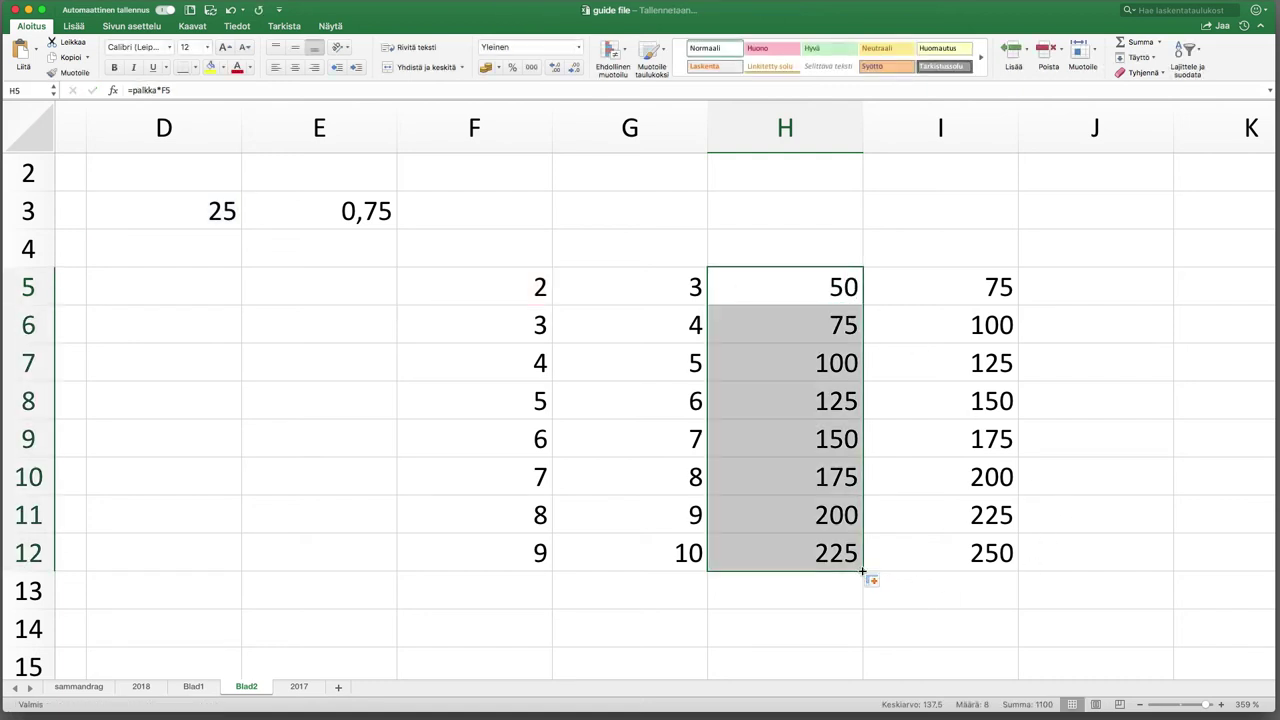
drag(862, 571, 984, 575)
Step: Check I11's =palkka*G11 formula, then change the rate in D3 from 25 to 30
click(965, 514)
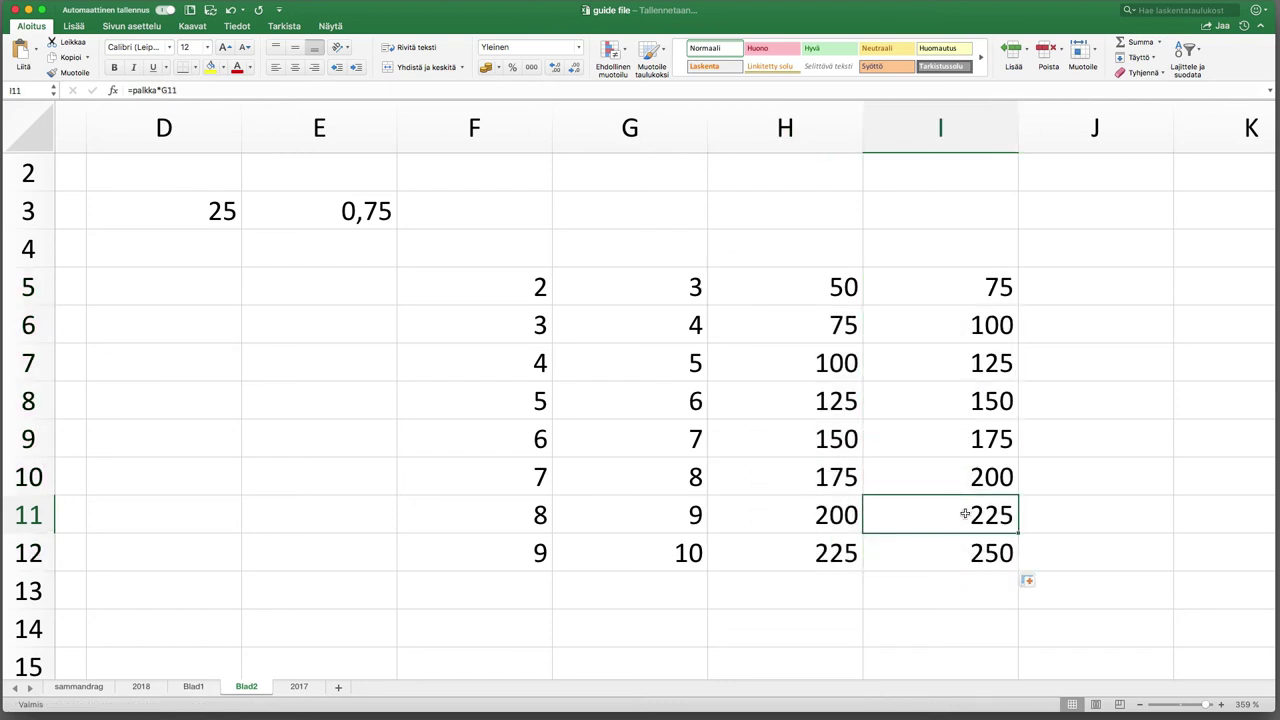
double_click(965, 514)
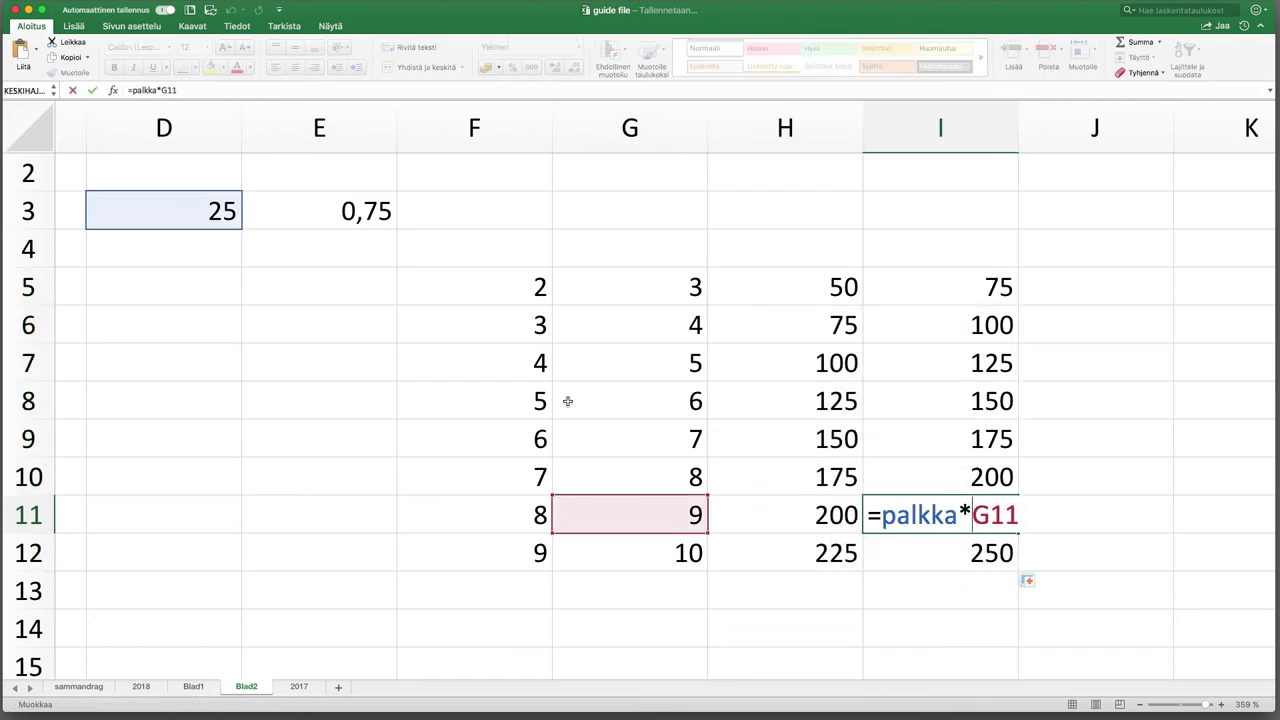
double_click(222, 211)
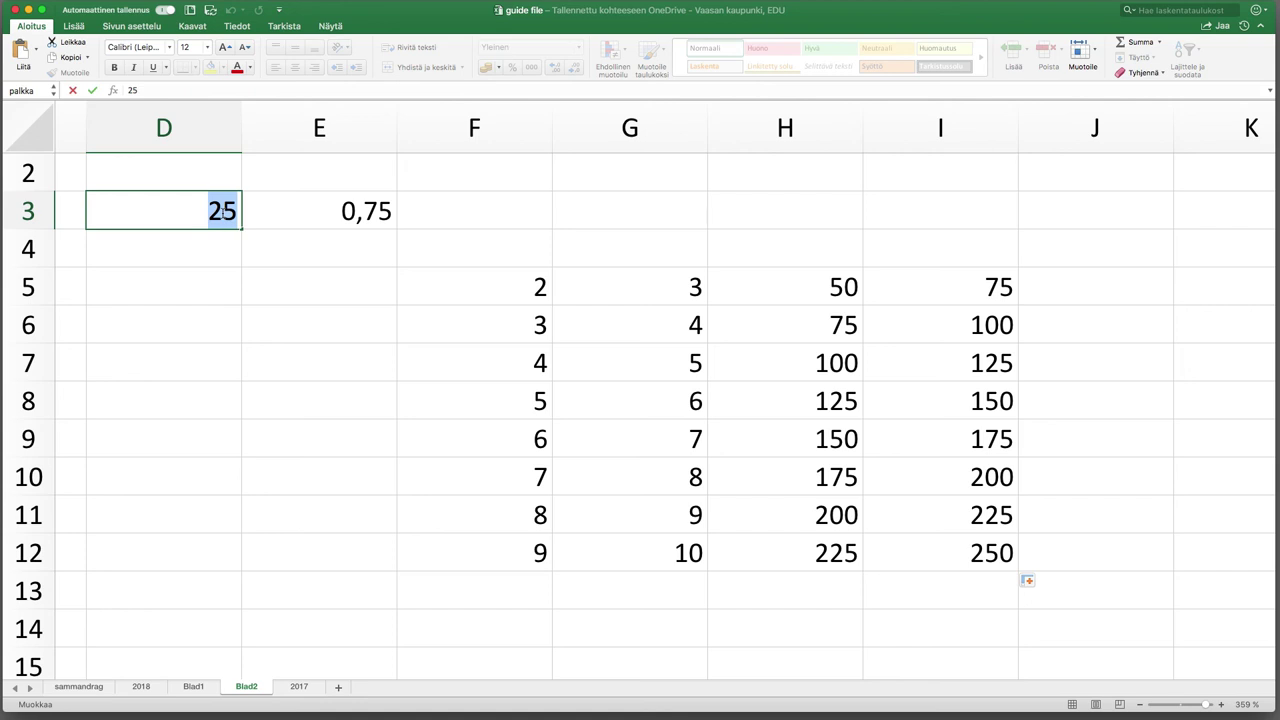
text(30)
key(Return)
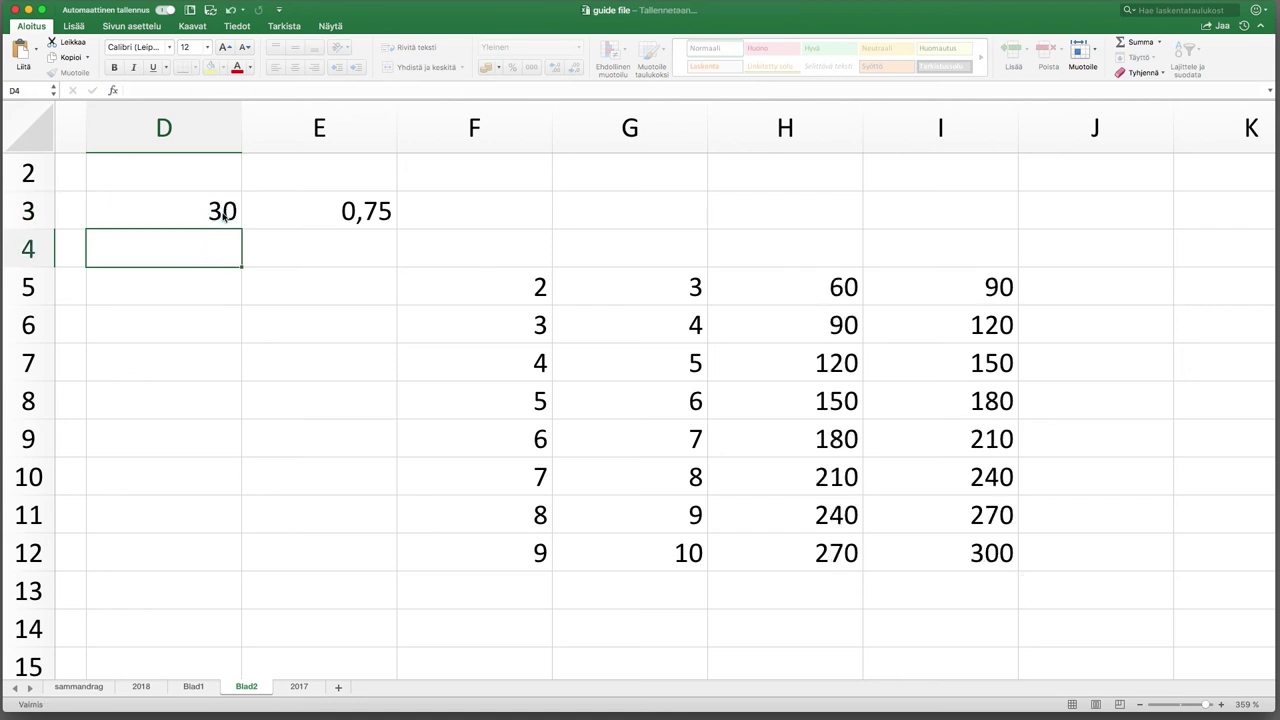